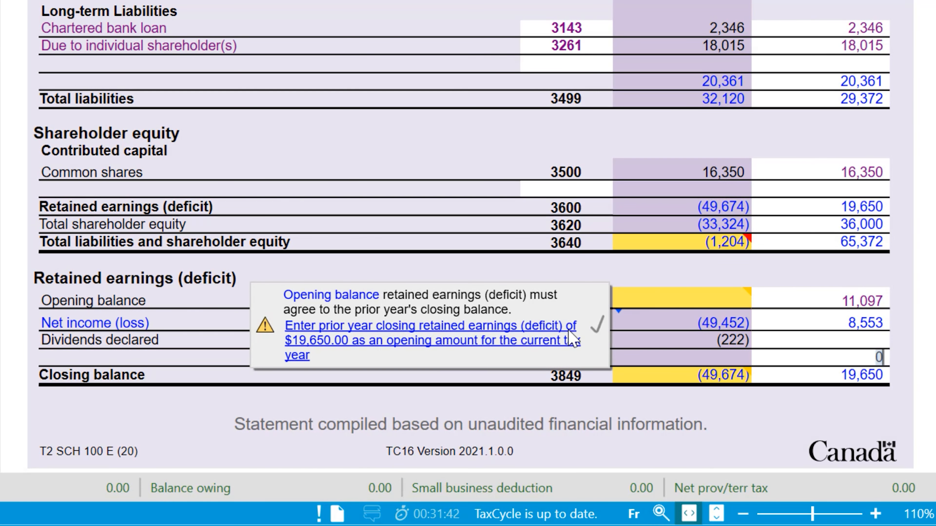
Step: Use the quick fixes to enter 19,650 opening retained earnings and the $222 dividend on Schedule 3 line 460
click(570, 330)
mouse_move(725, 384)
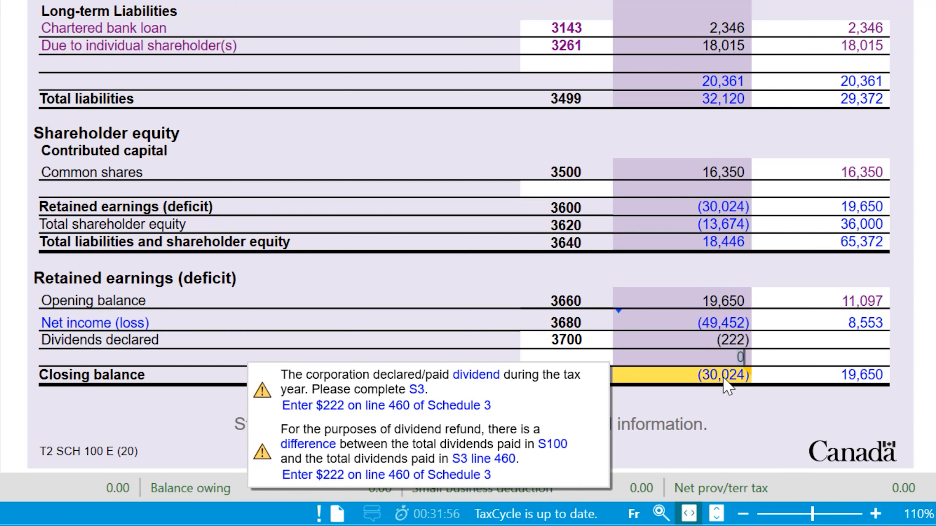
click(477, 406)
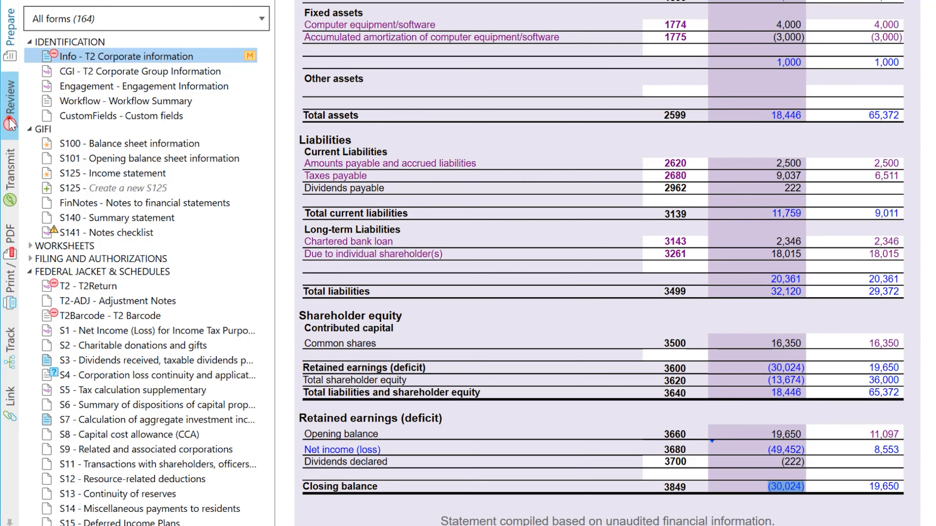
Step: Filter review messages to Require attention and set the refund code to refund the overpayment
click(10, 122)
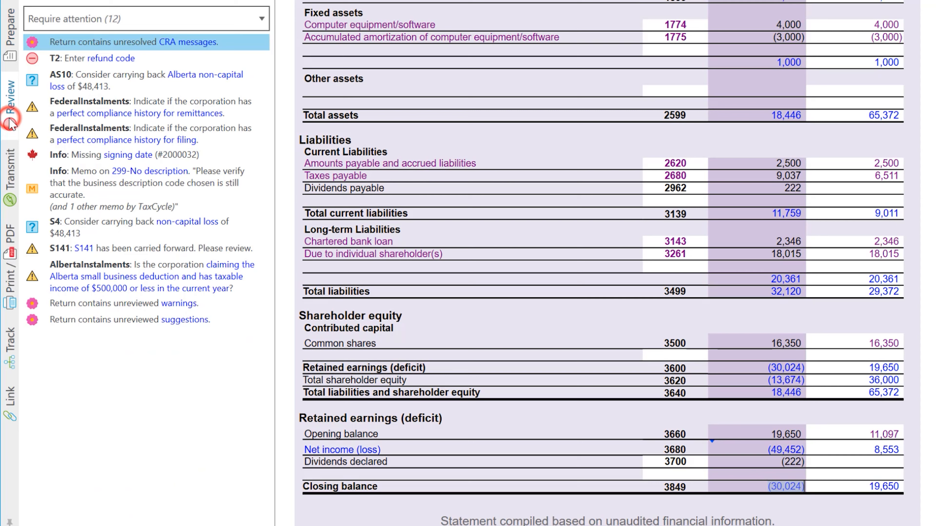
click(230, 15)
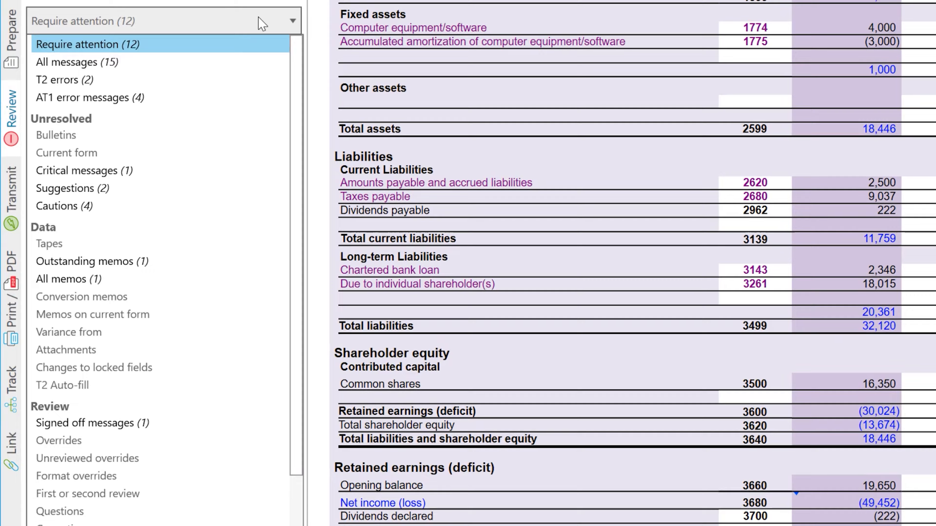
click(230, 15)
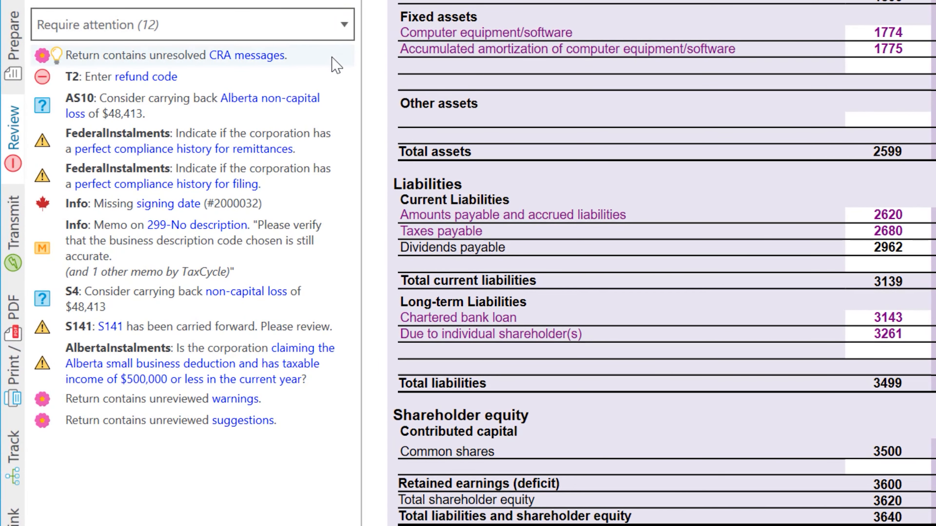
click(275, 75)
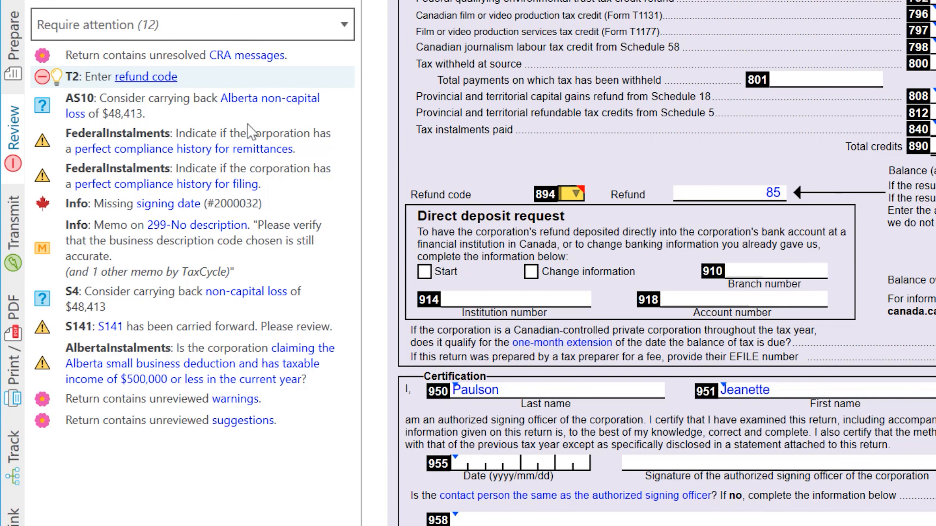
click(59, 72)
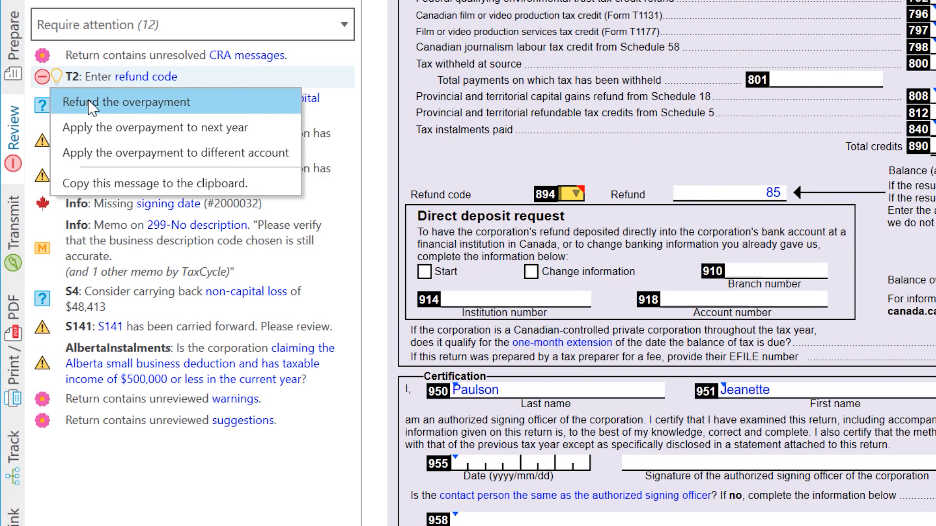
click(91, 105)
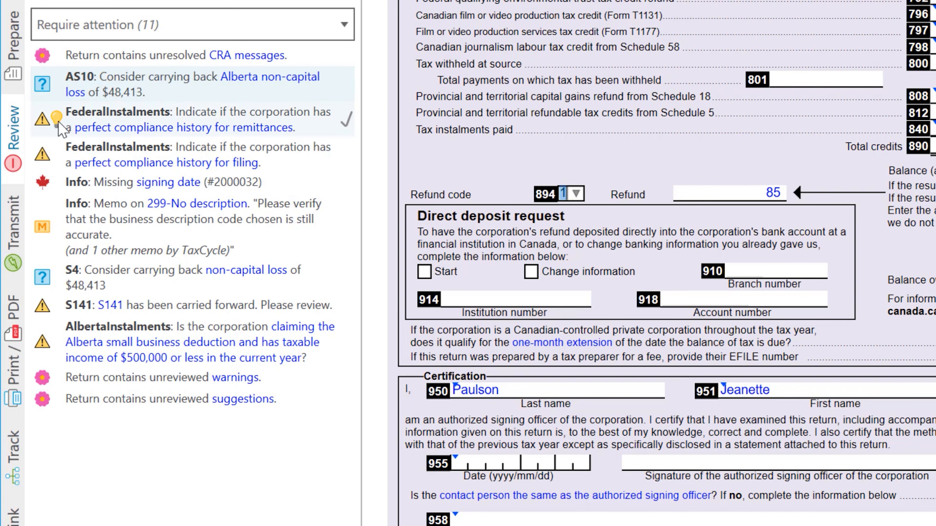
Step: Answer Yes to both perfect-compliance questions, for remittances and for filing
click(57, 120)
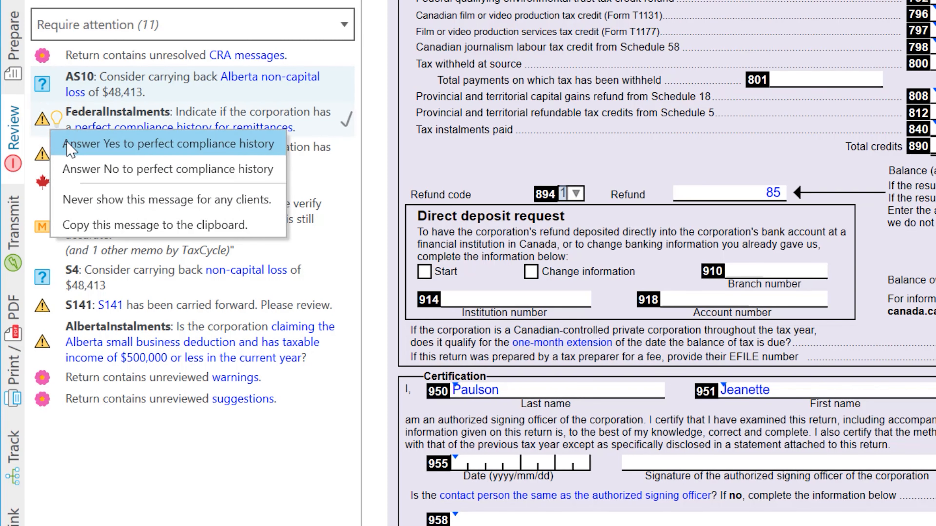
click(68, 145)
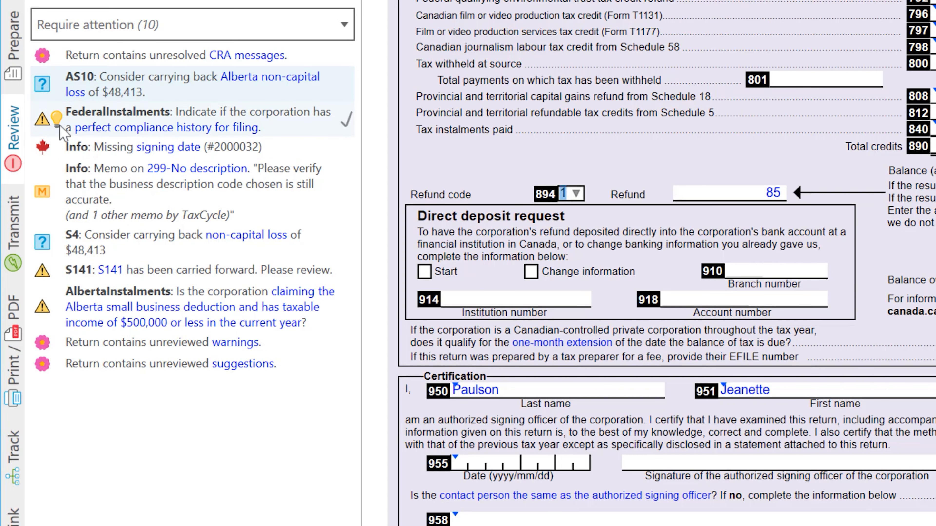
click(57, 124)
click(66, 140)
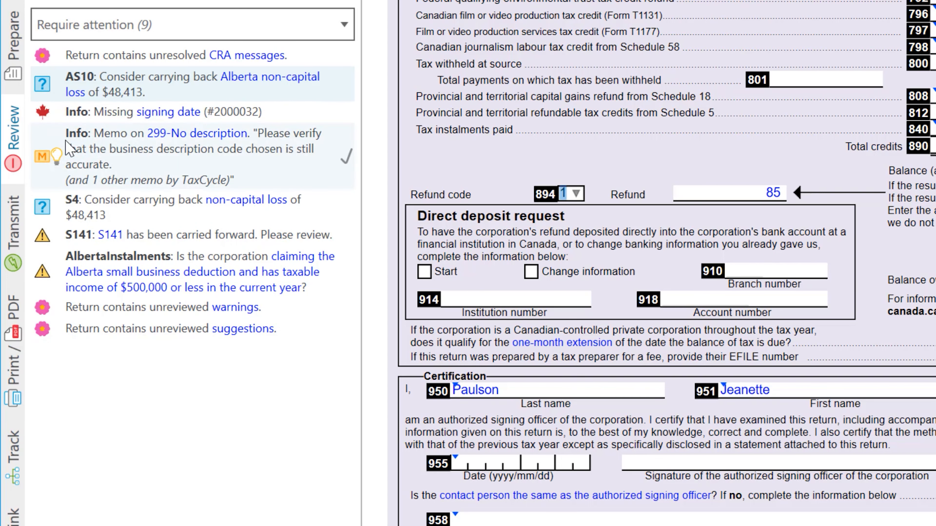
Step: Mark the business description memo reviewed and jump to Schedule 4's loss carryback section
click(84, 147)
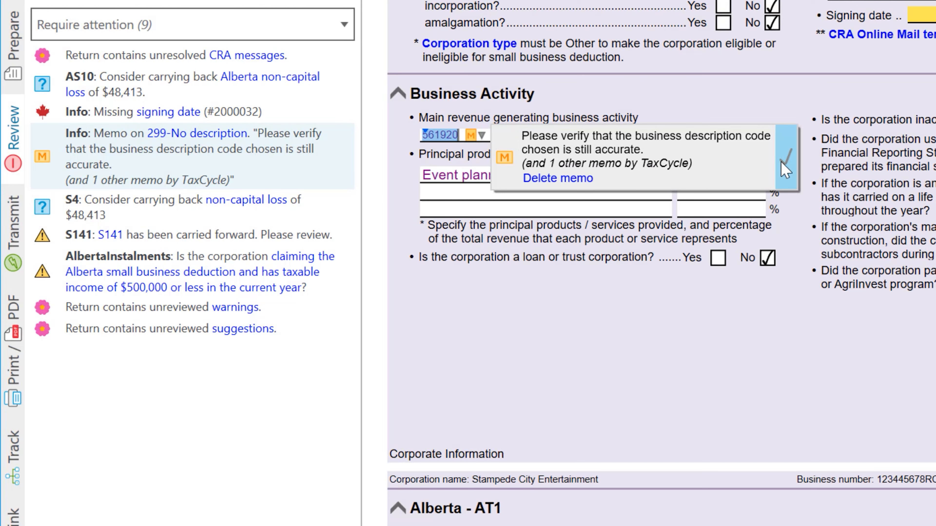
click(785, 162)
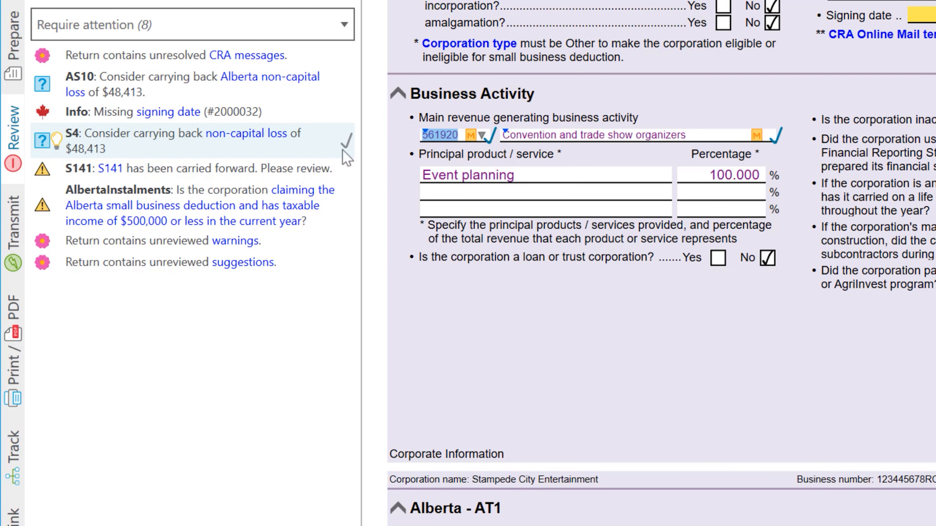
double_click(142, 142)
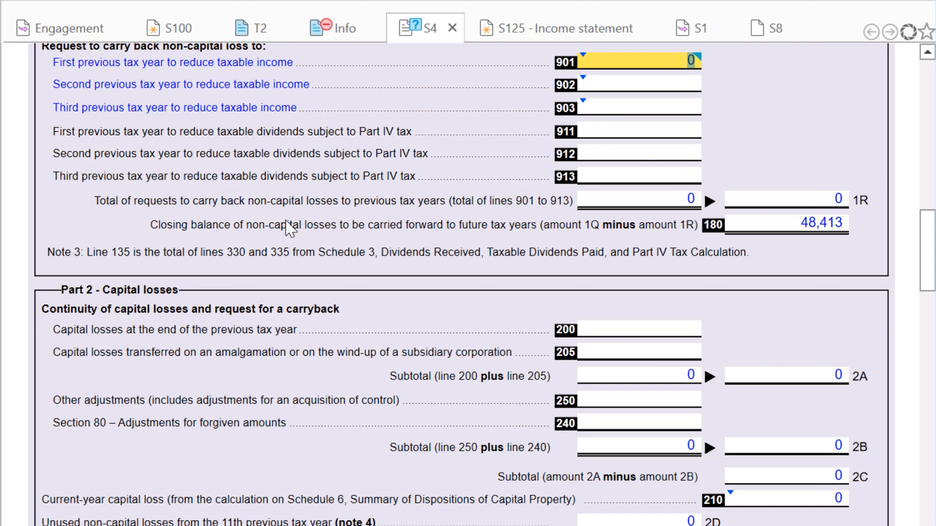
Step: Carry back $9,592 of non-capital loss to the previous year on S4 and in AS10
click(249, 64)
text(9592)
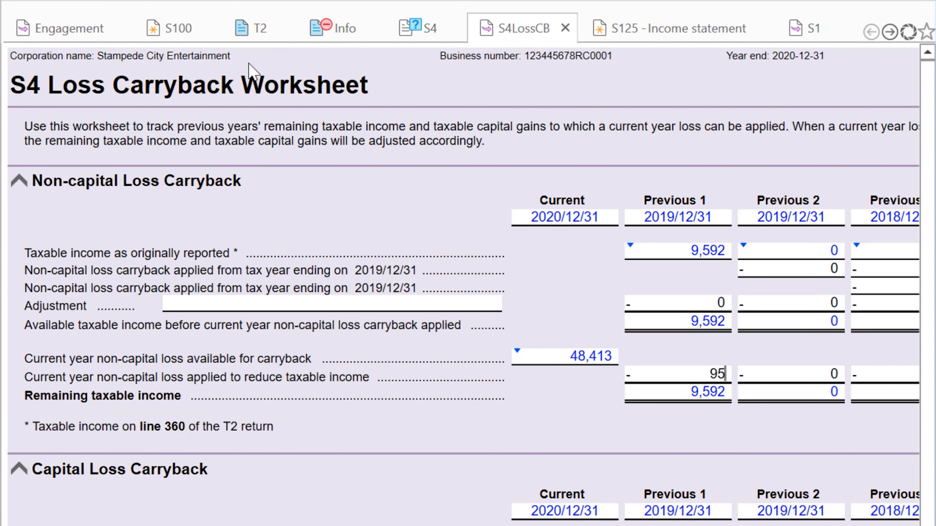
key(Tab)
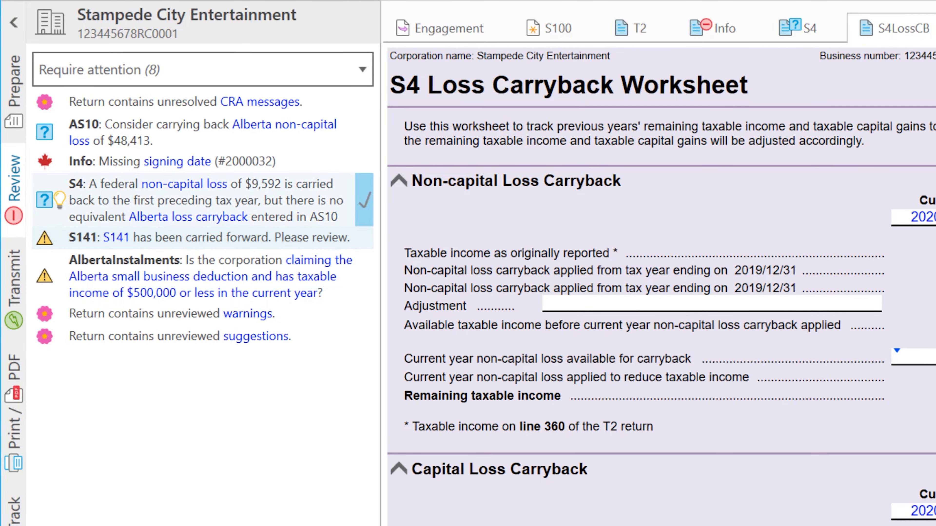
click(61, 199)
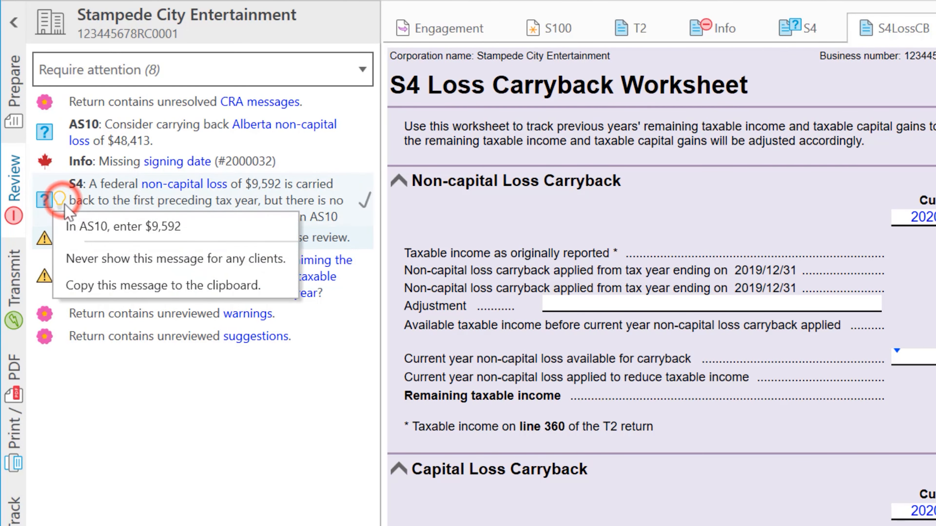
click(75, 223)
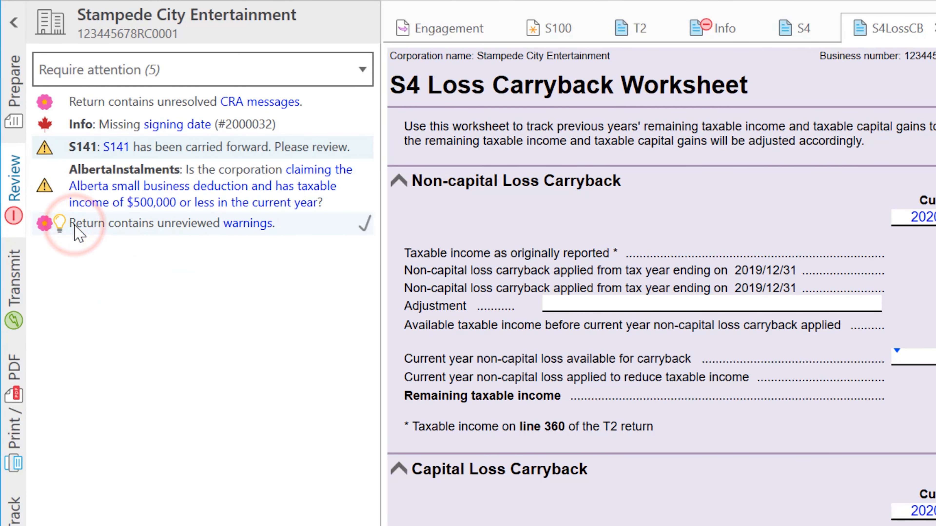
Step: Answer Yes to the Alberta instalments question and mark the S141 notes checklist reviewed
click(67, 180)
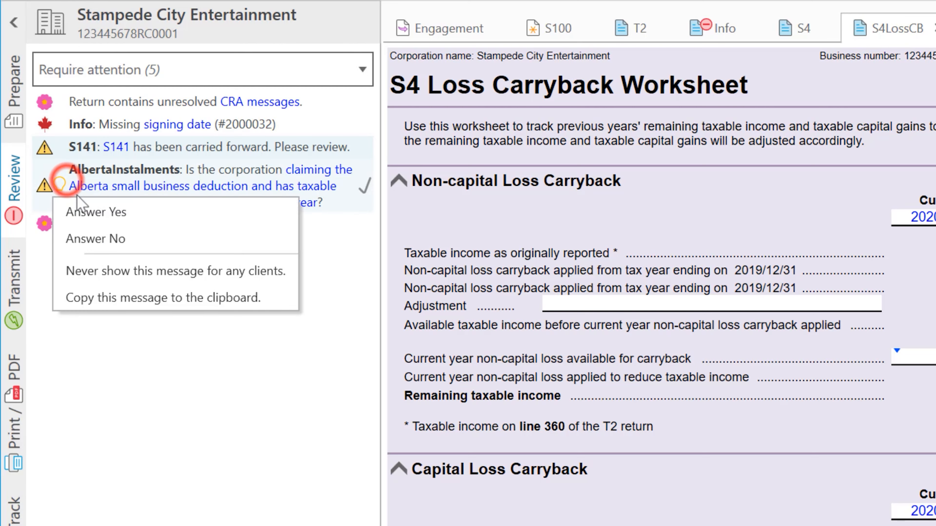
click(85, 209)
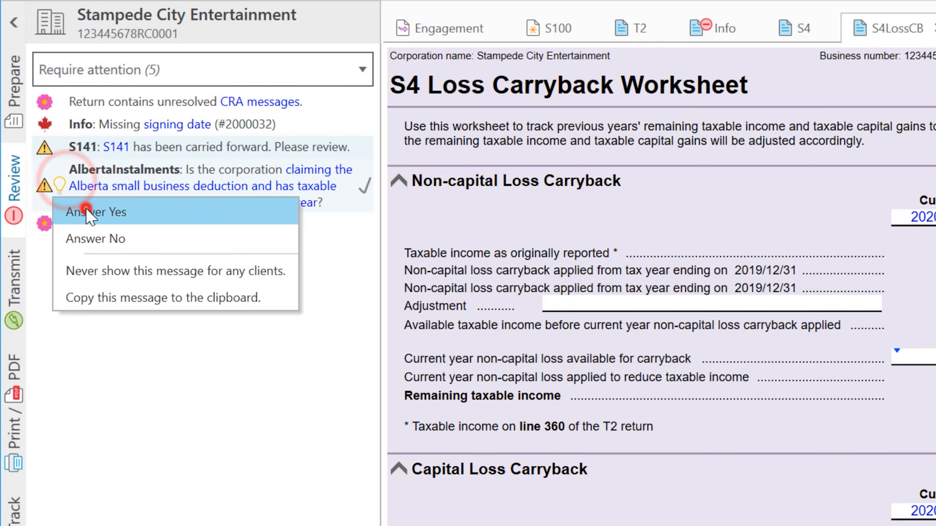
click(165, 150)
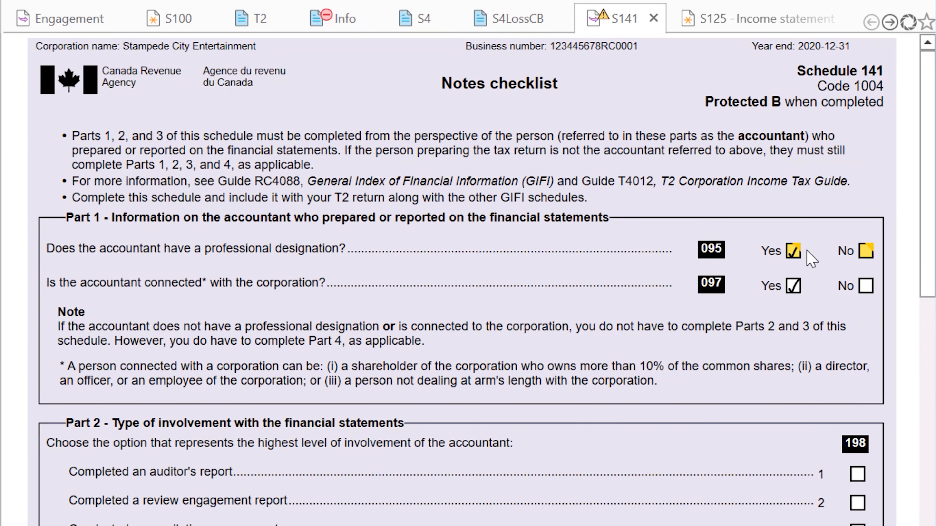
mouse_move(809, 259)
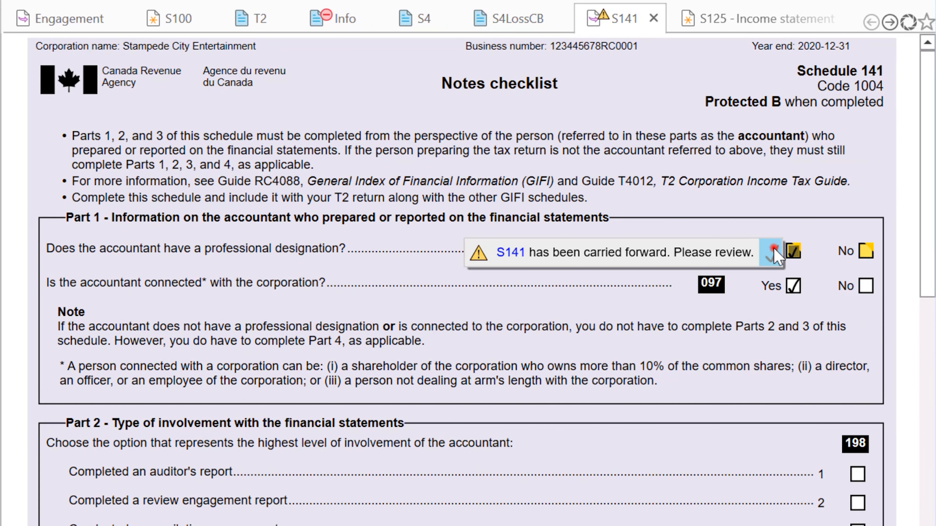
click(774, 248)
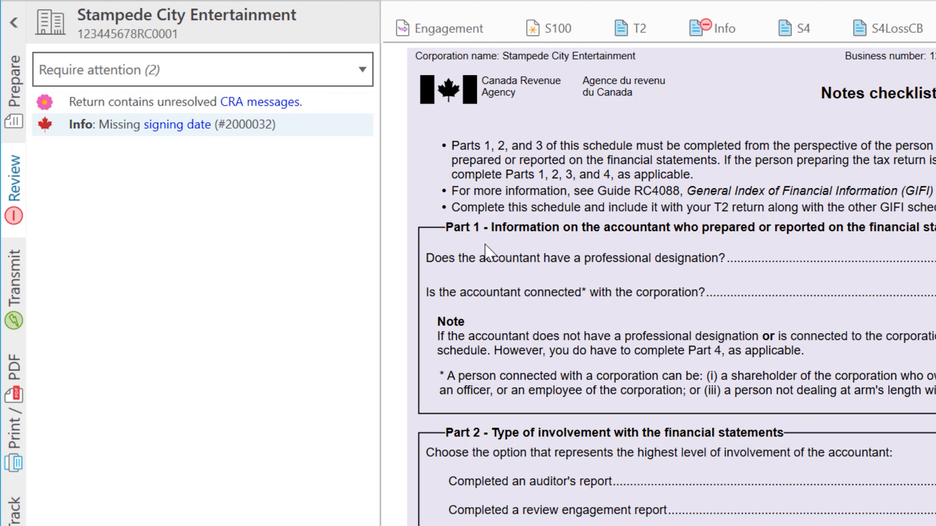
Step: Fill the Info form signing date with today's date and confirm the T2 CIF was signed on paper
click(14, 318)
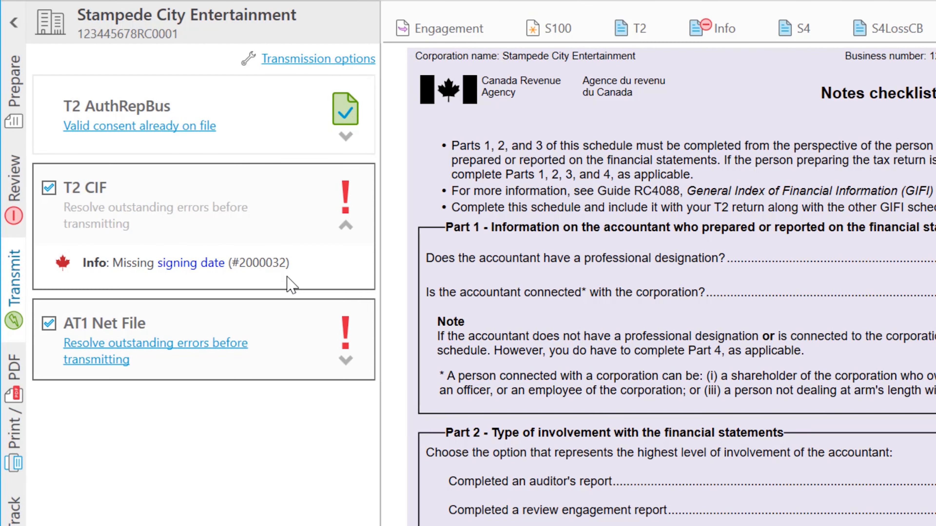
click(93, 262)
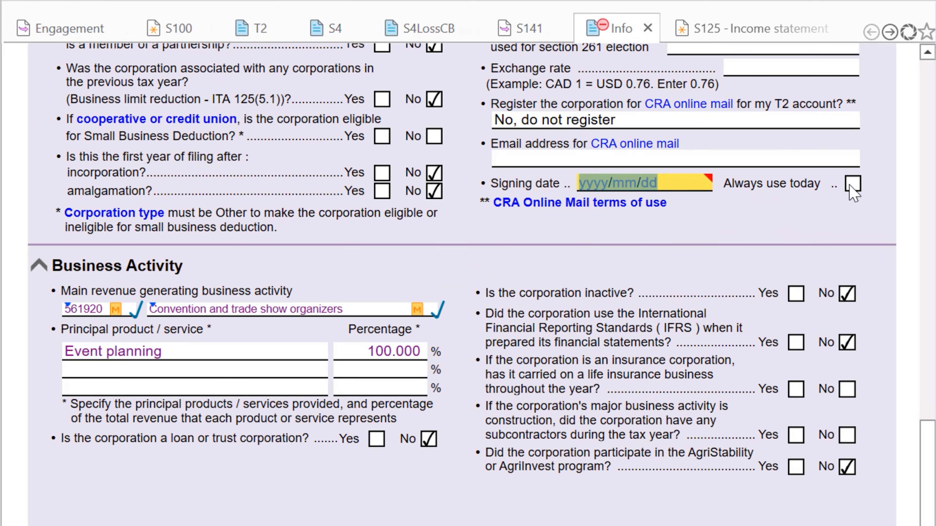
click(851, 184)
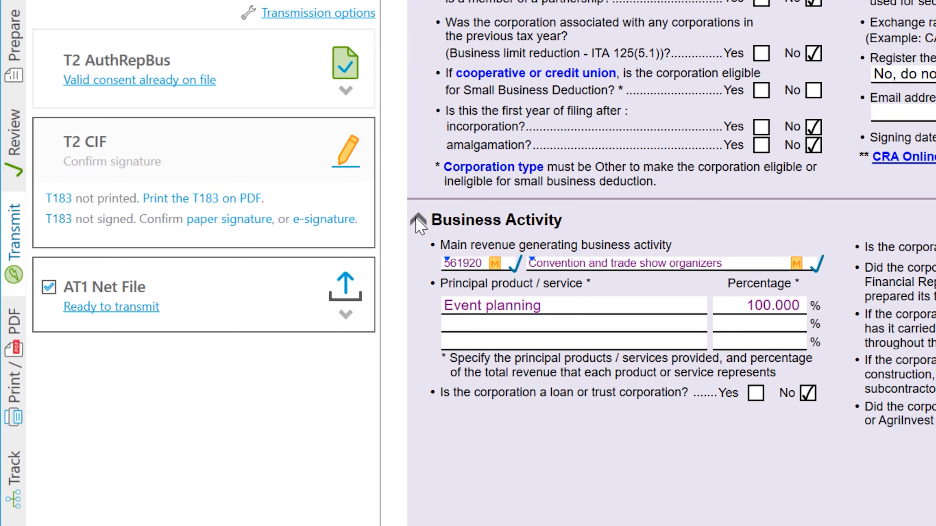
click(256, 220)
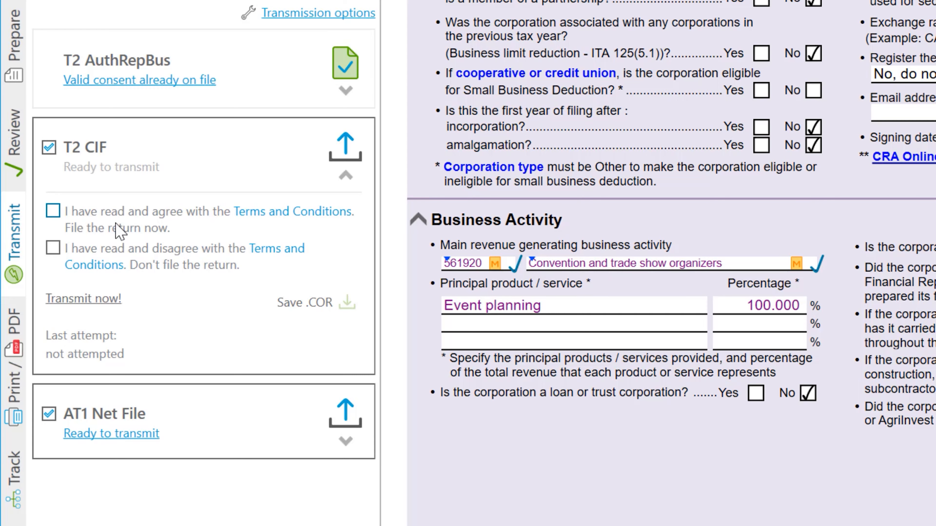
Step: Accept the T2 CIF terms and AT1 Net File declaration, then transmit both filings
click(53, 211)
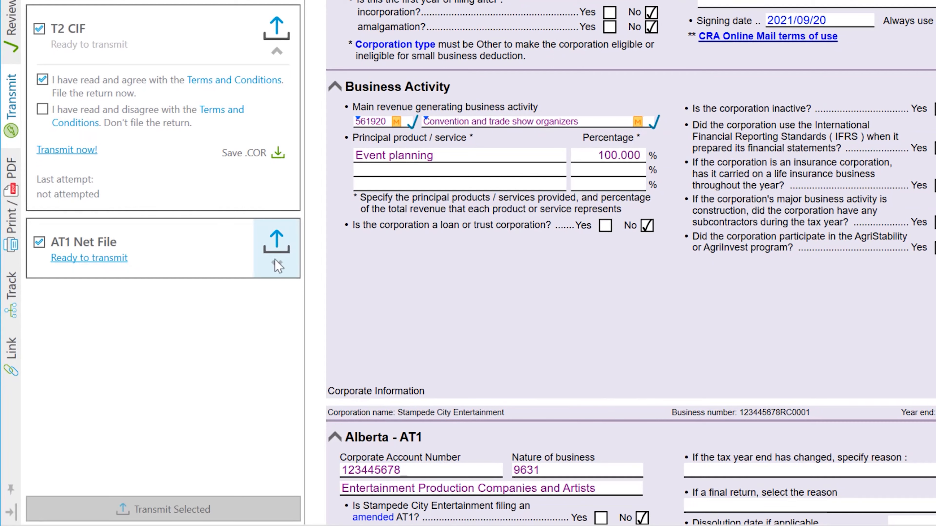
click(345, 441)
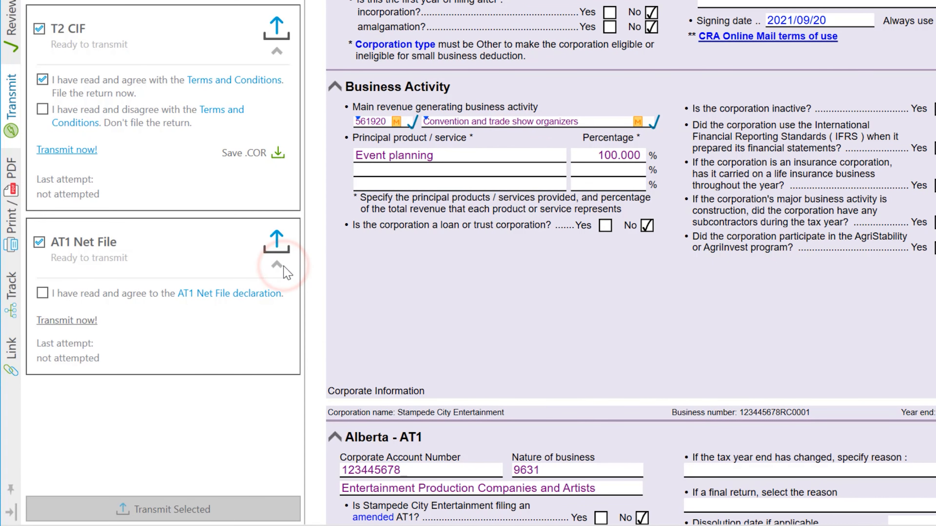
click(50, 295)
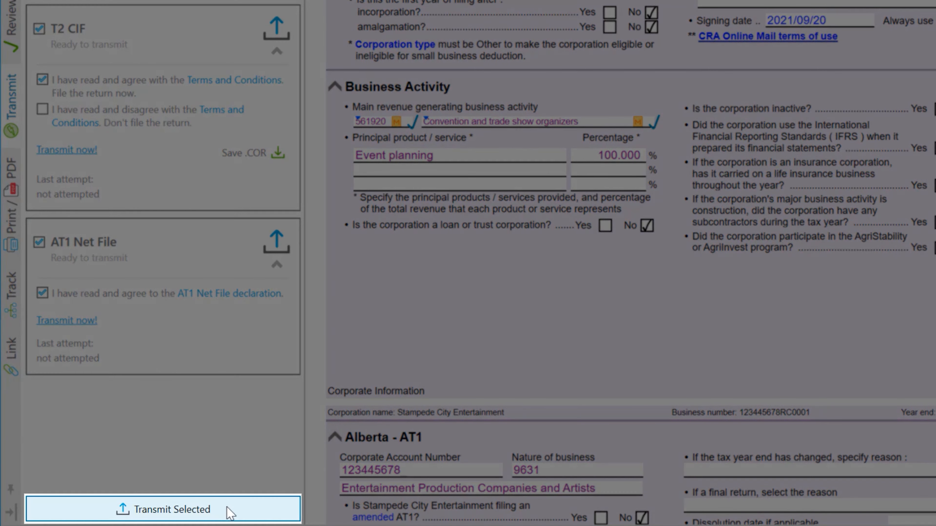
click(228, 513)
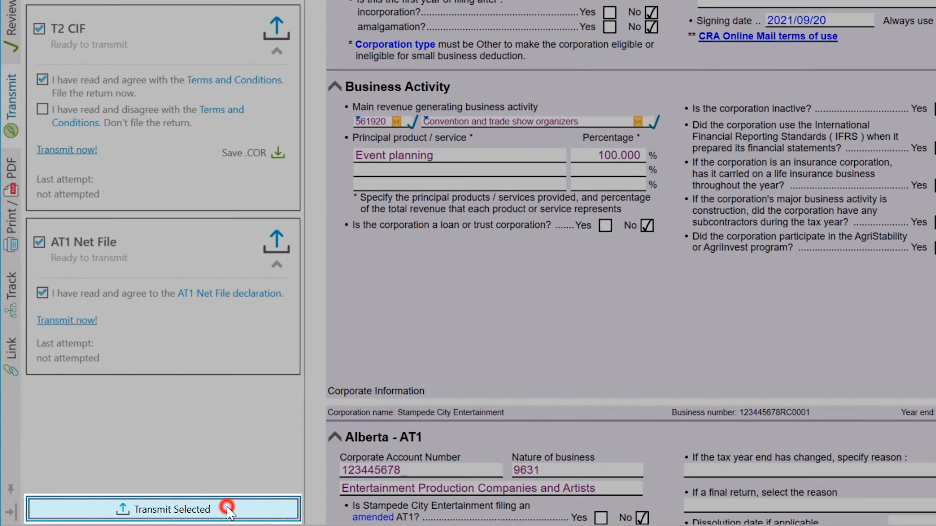
click(478, 213)
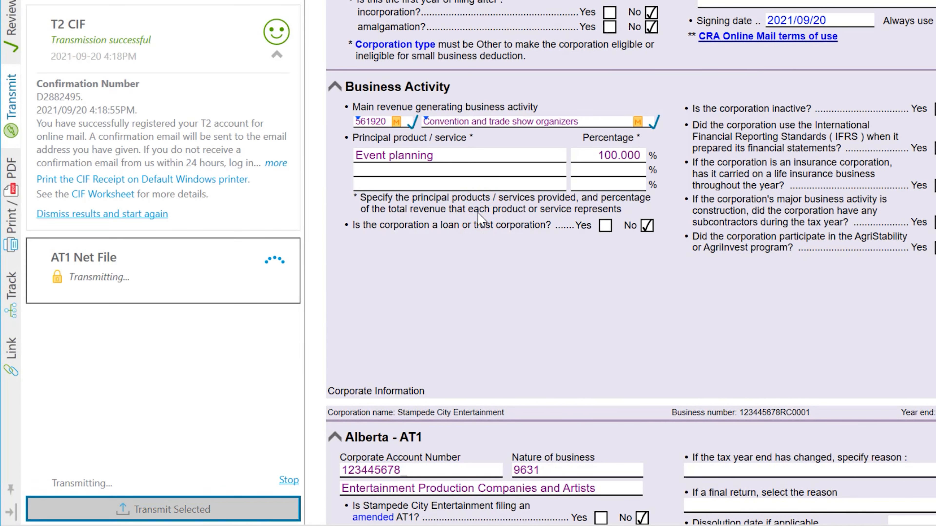
scroll(481, 220, up, 1)
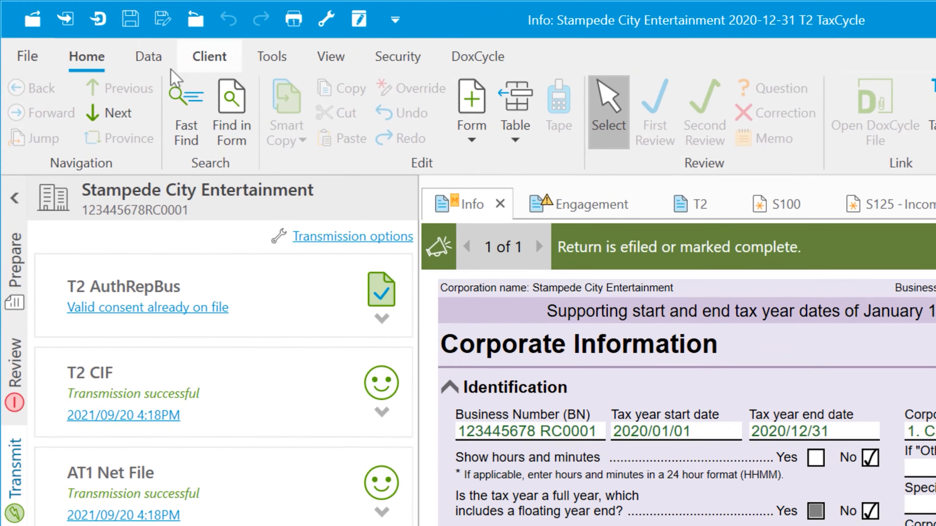
Step: Create the 2020 T4 slips return from the Stampede City Entertainment corporate file via Create T4
click(100, 38)
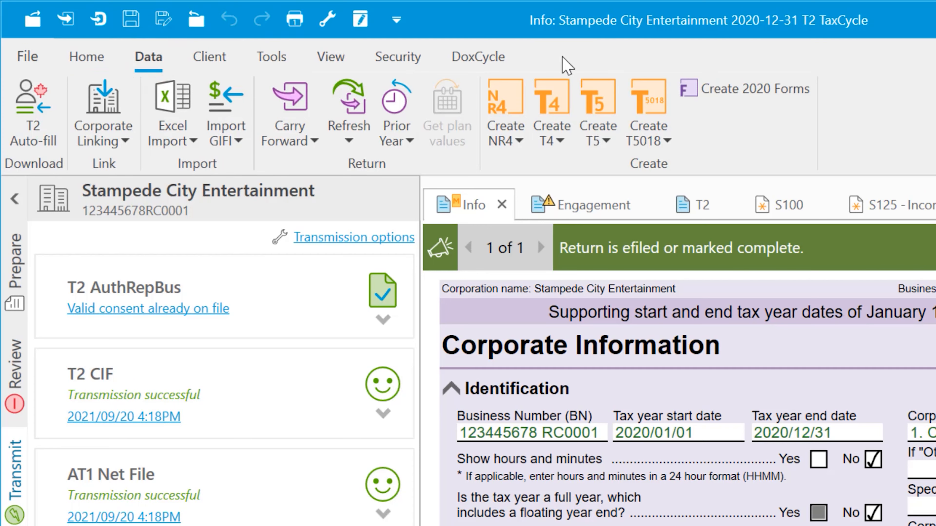
click(564, 144)
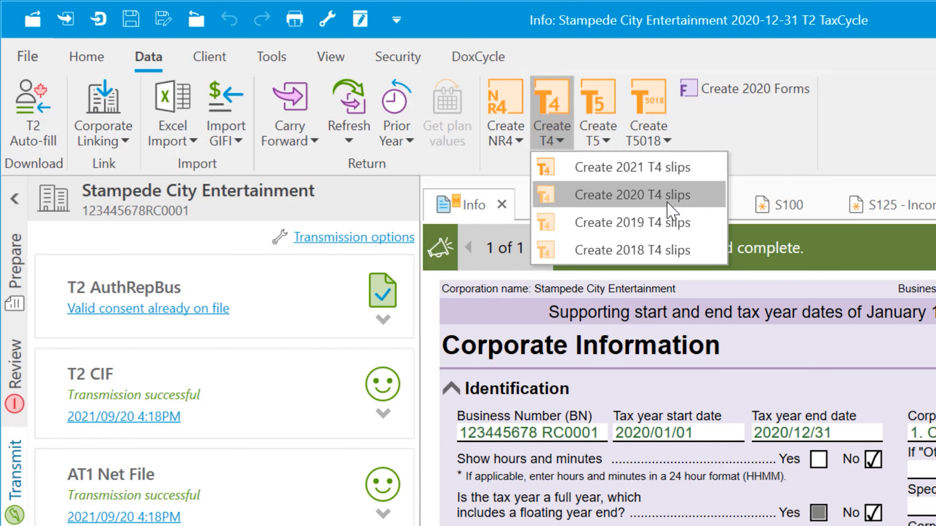
click(563, 143)
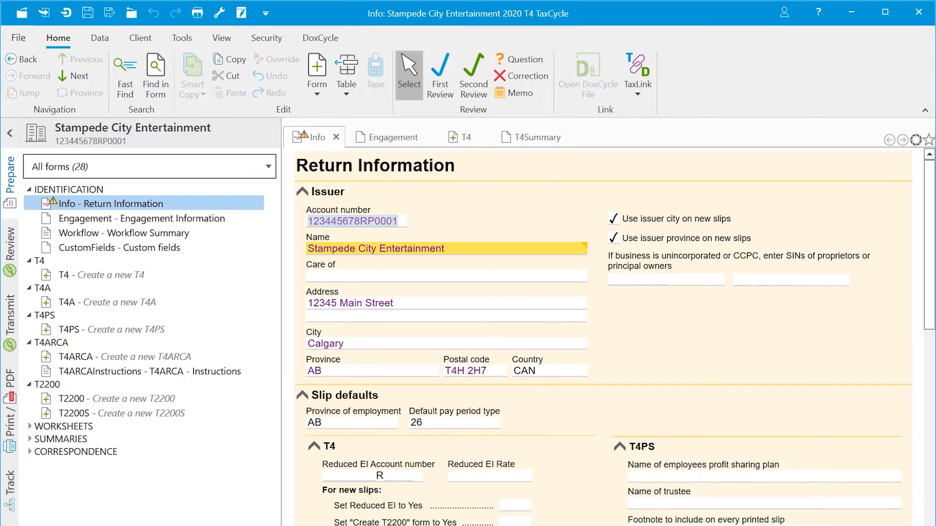
Step: Start the first T4 slip by entering the employee's first name, auto-filling Calgary, AB, CAN
click(466, 139)
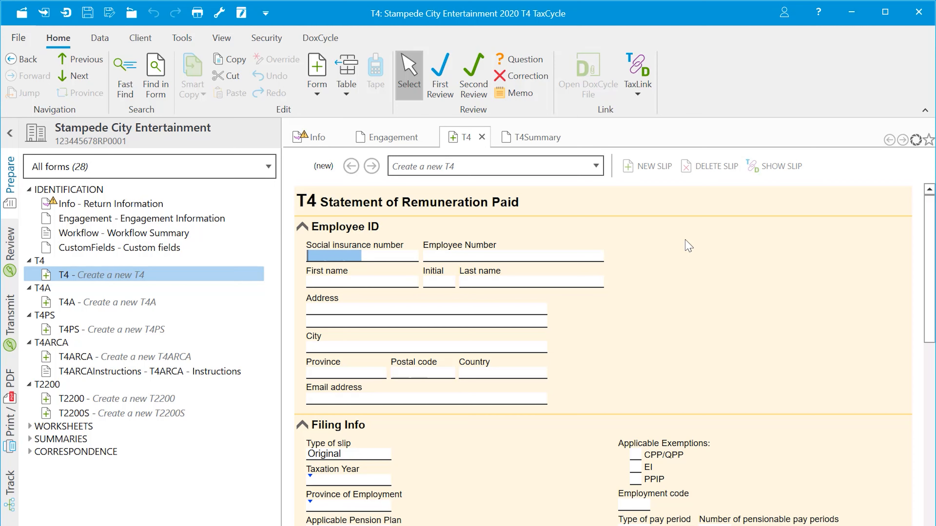
click(385, 285)
text(John)
key(Tab)
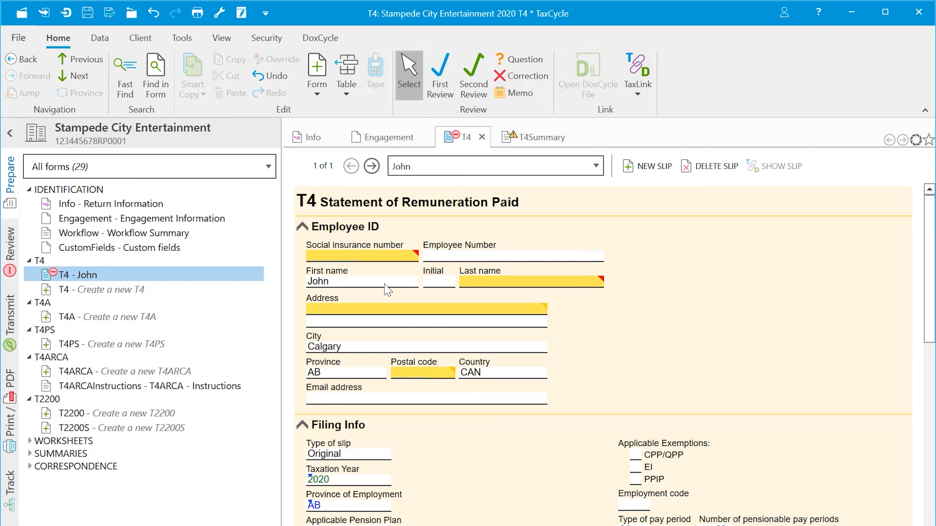
click(99, 39)
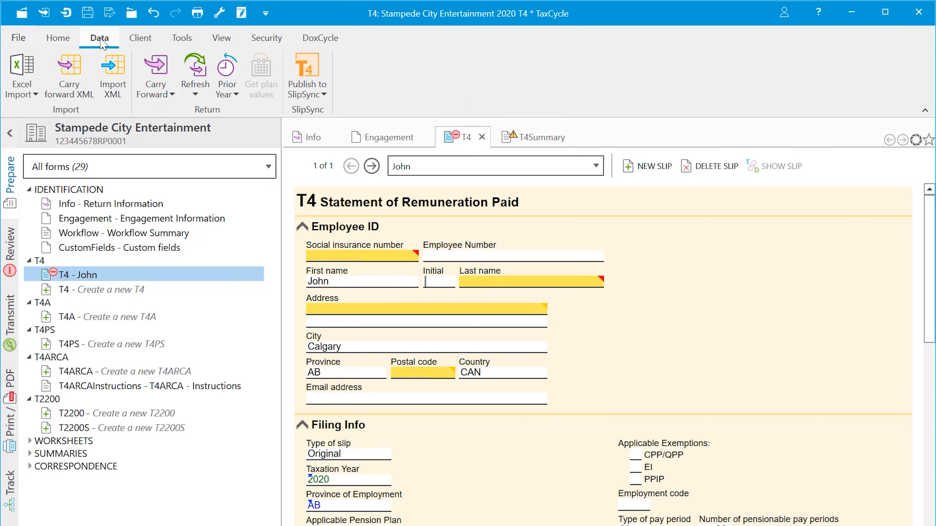
Step: Build an Excel import template of the T4 fields, save it as T4 Template.xlsx, and open it
click(34, 97)
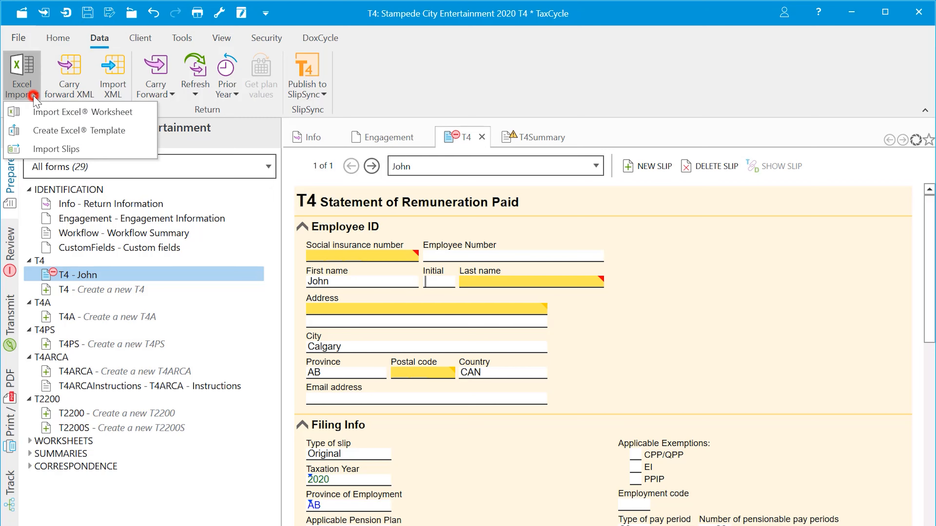
click(134, 134)
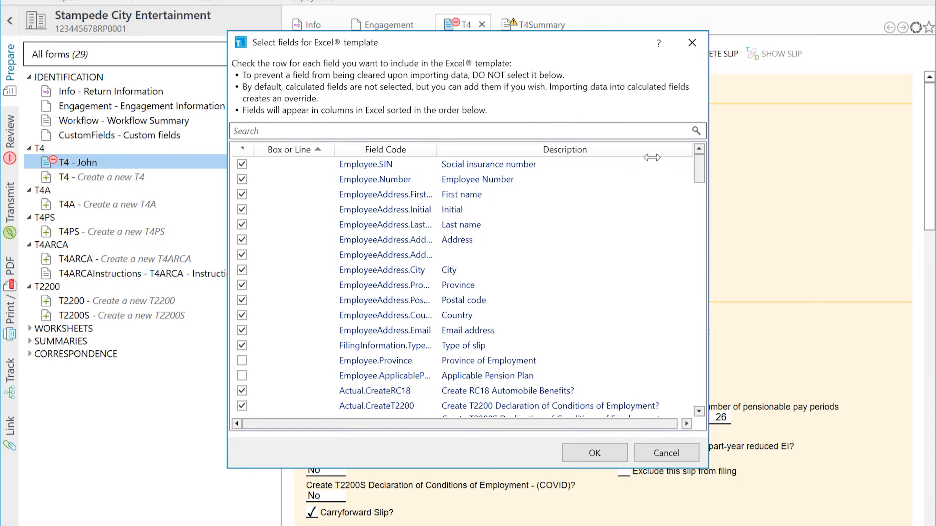
drag(697, 169, 700, 396)
click(301, 131)
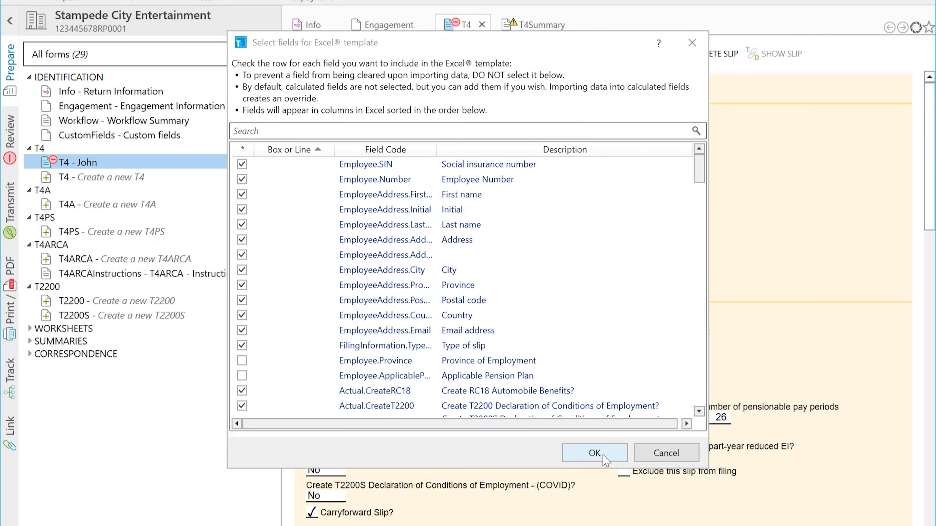
click(595, 453)
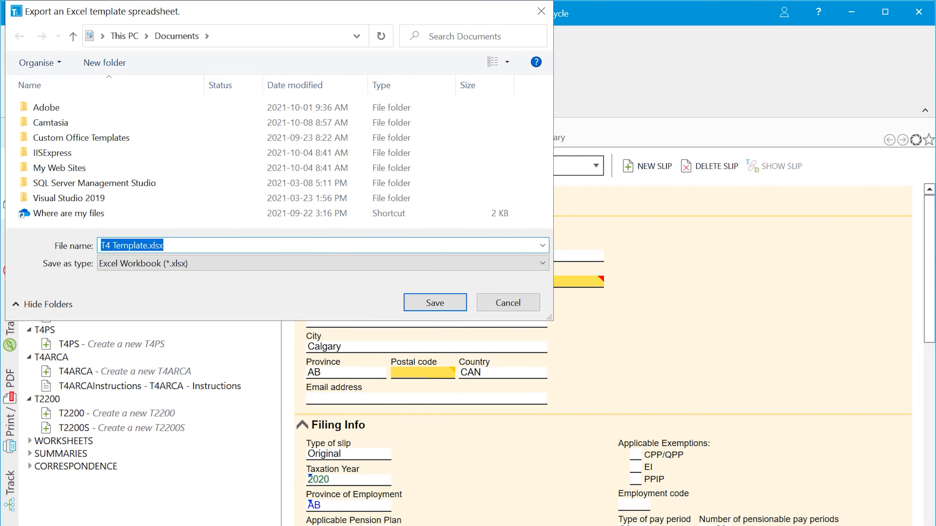
click(444, 305)
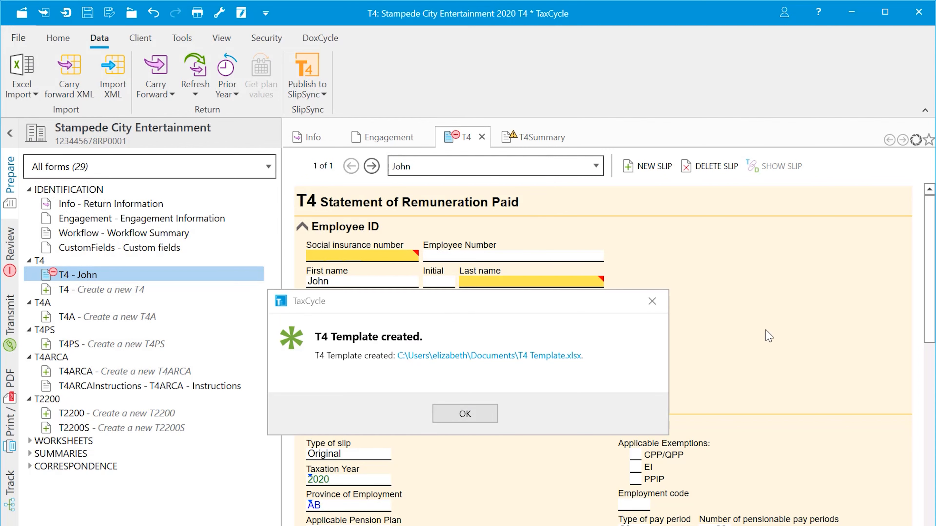
click(534, 360)
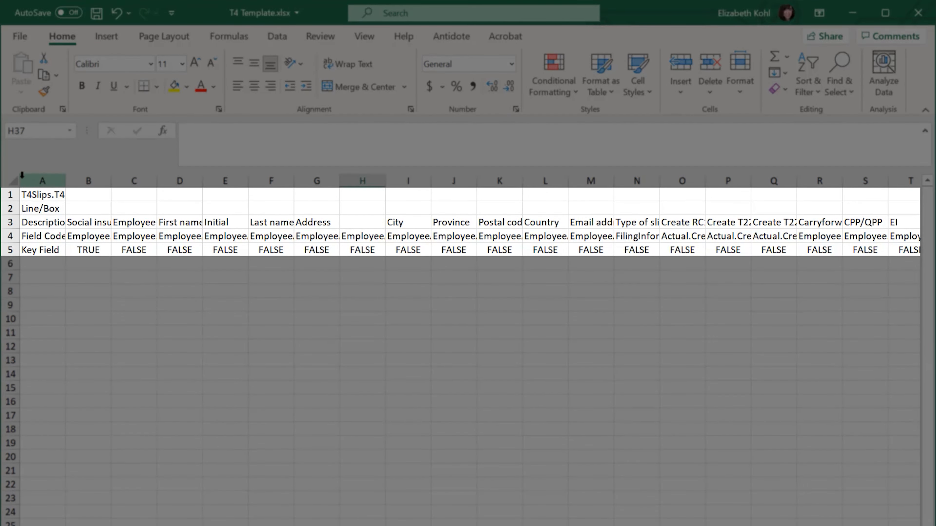
Step: AutoFit every column width in T4 Template.xlsx and scroll across the columns to review them
click(14, 180)
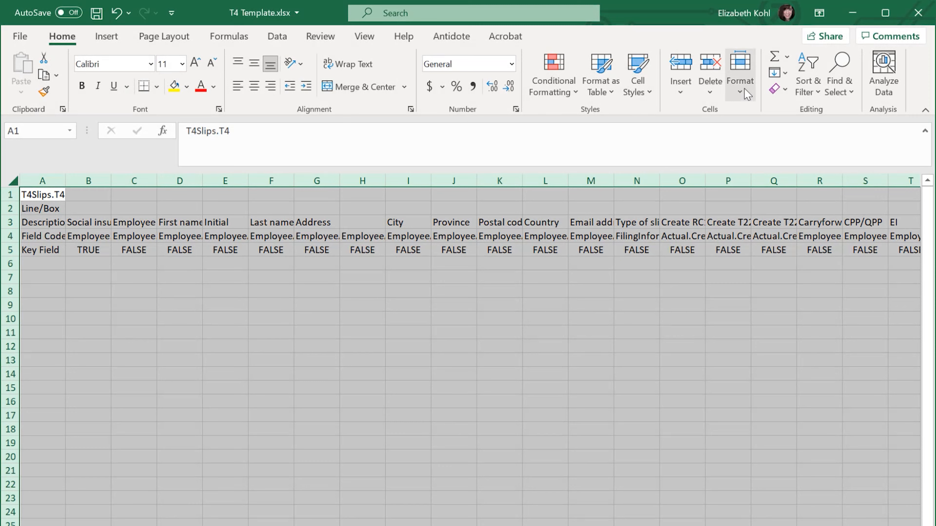
click(745, 90)
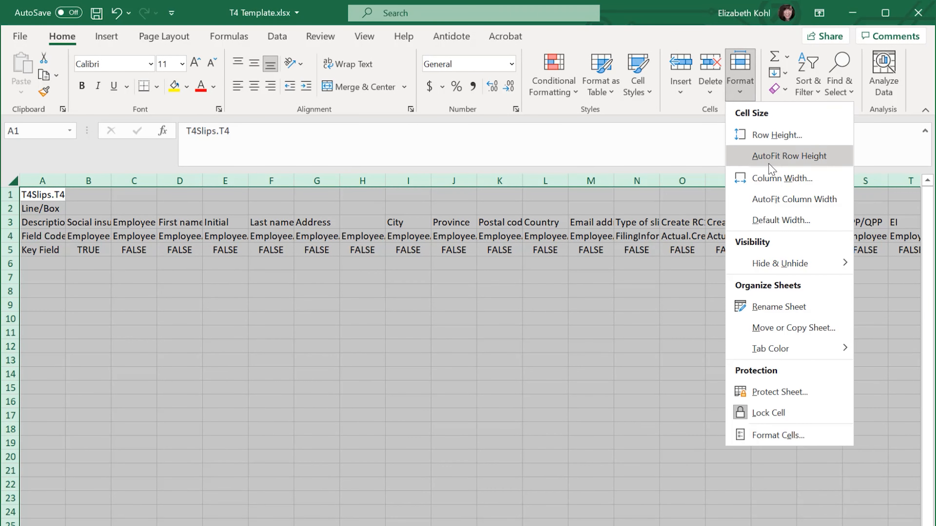
click(779, 199)
click(774, 194)
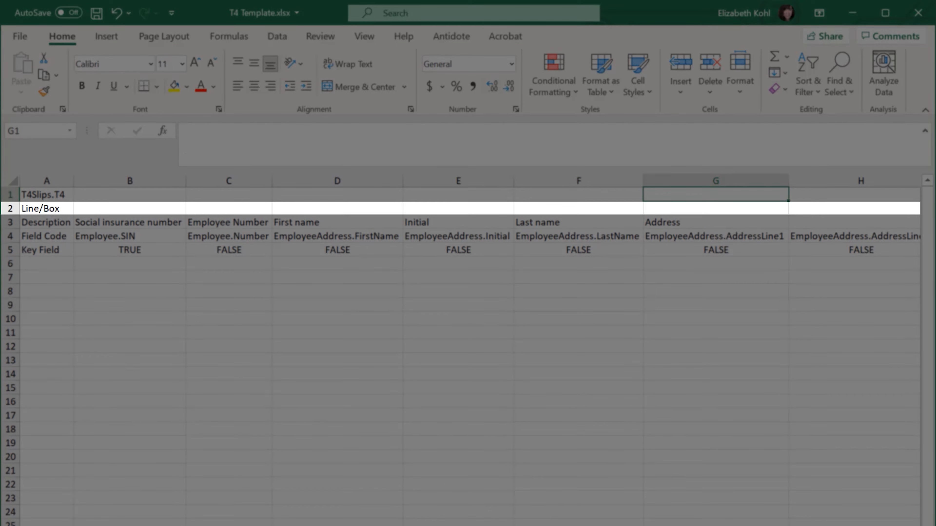
scroll(468, 331, right, 6)
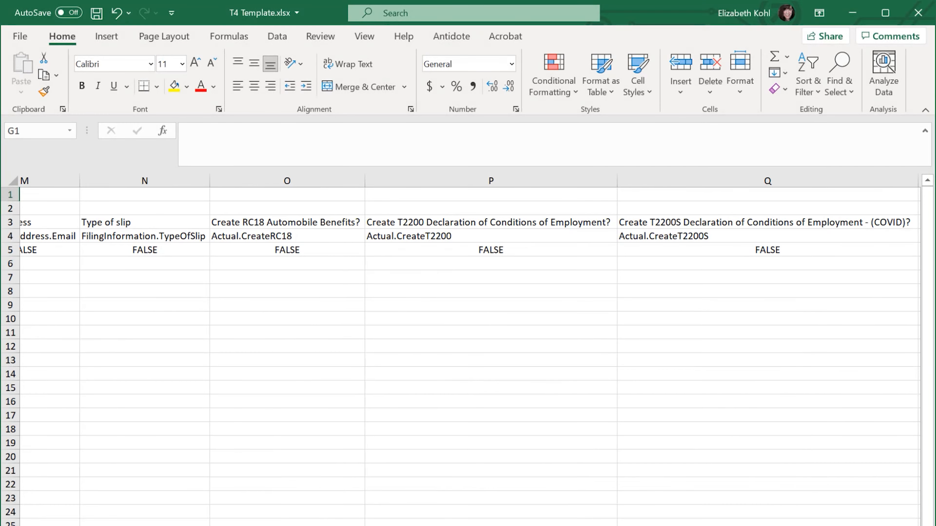
scroll(468, 331, right, 15)
scroll(468, 332, left, 1)
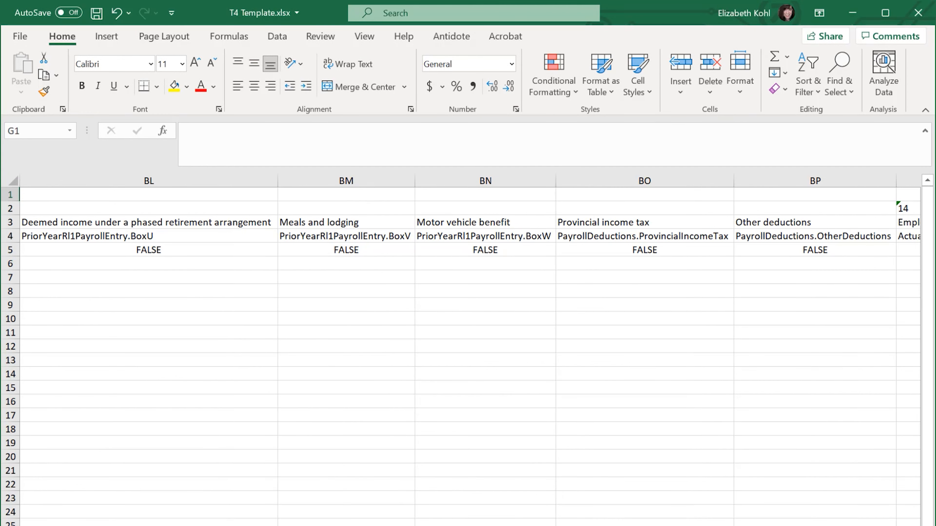
scroll(468, 332, right, 5)
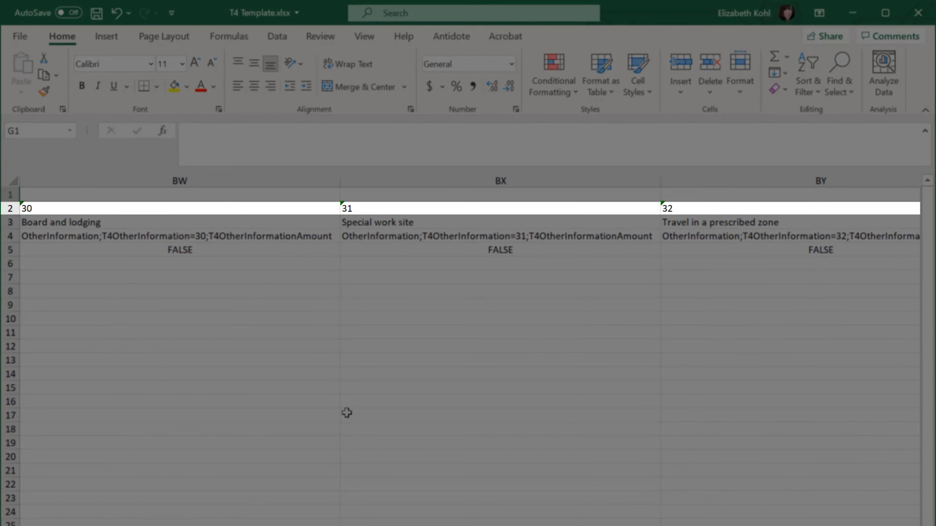
scroll(346, 413, right, 1)
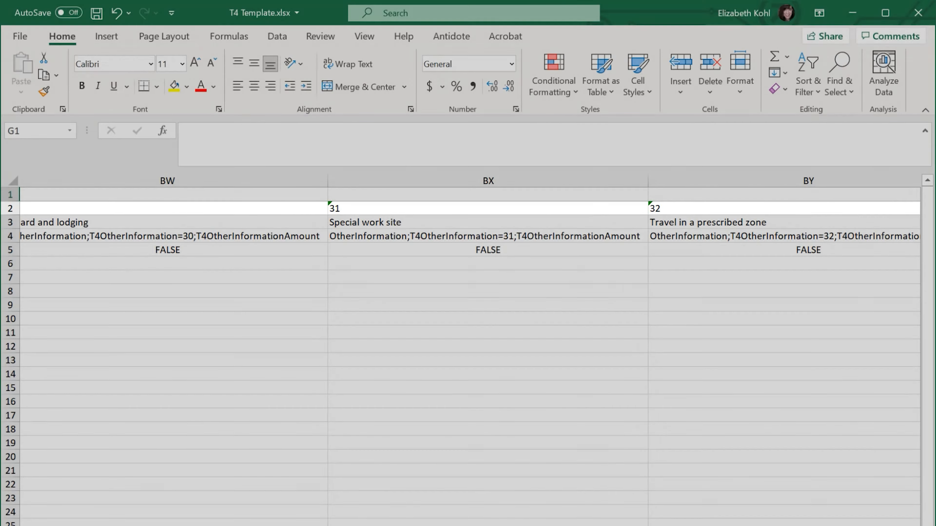
scroll(468, 332, left, 20)
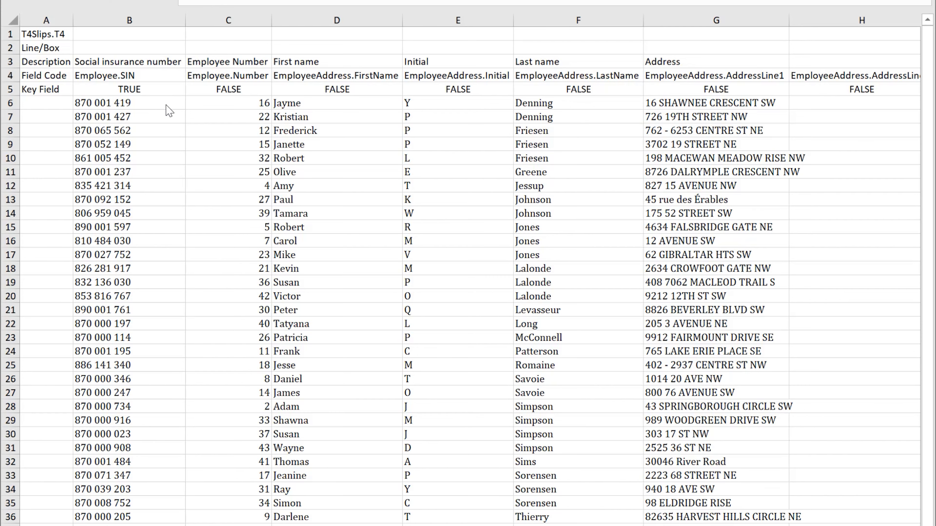
Step: Enter Yes in cell Y6 under Reduced EI? for the first employee row
scroll(468, 276, right, 12)
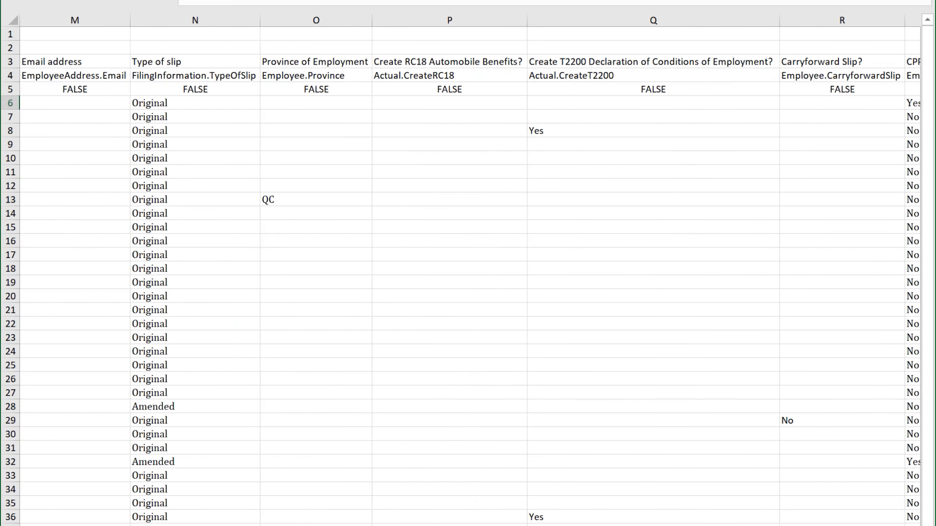
scroll(468, 276, right, 15)
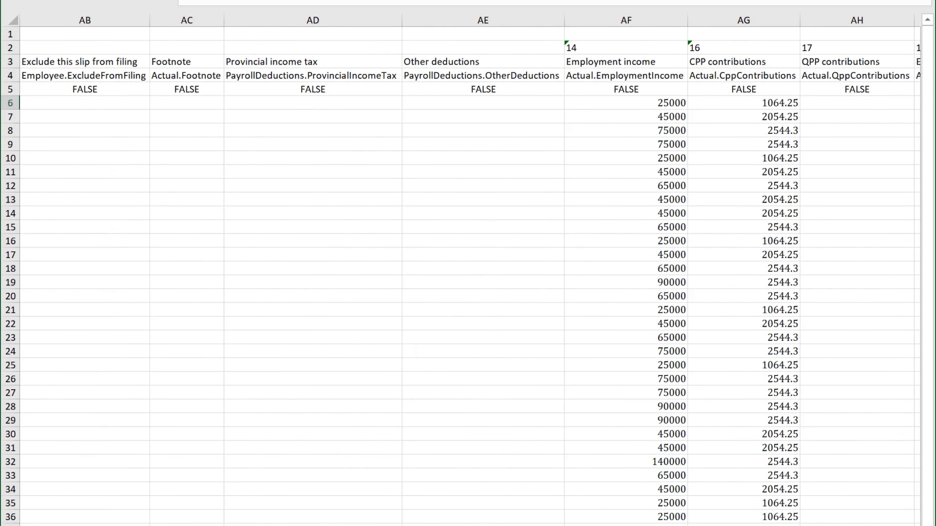
scroll(737, 434, right, 2)
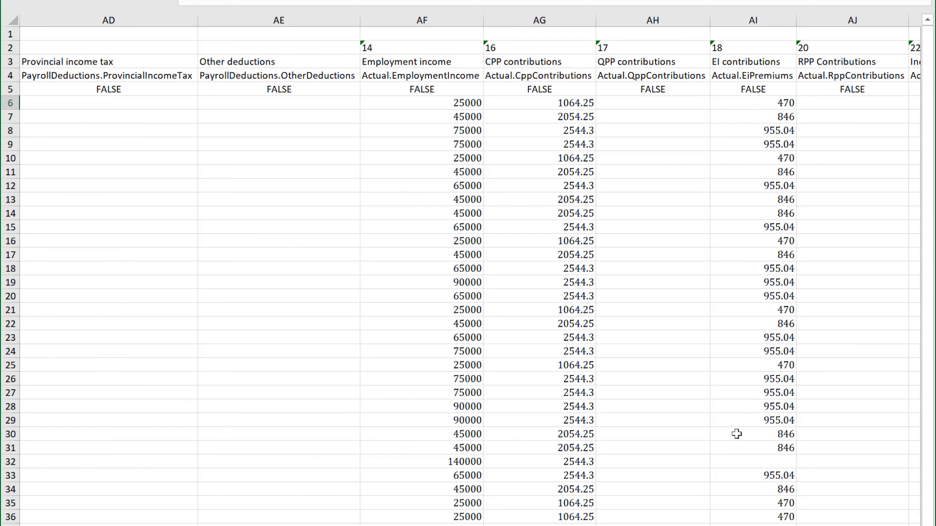
scroll(737, 434, left, 2)
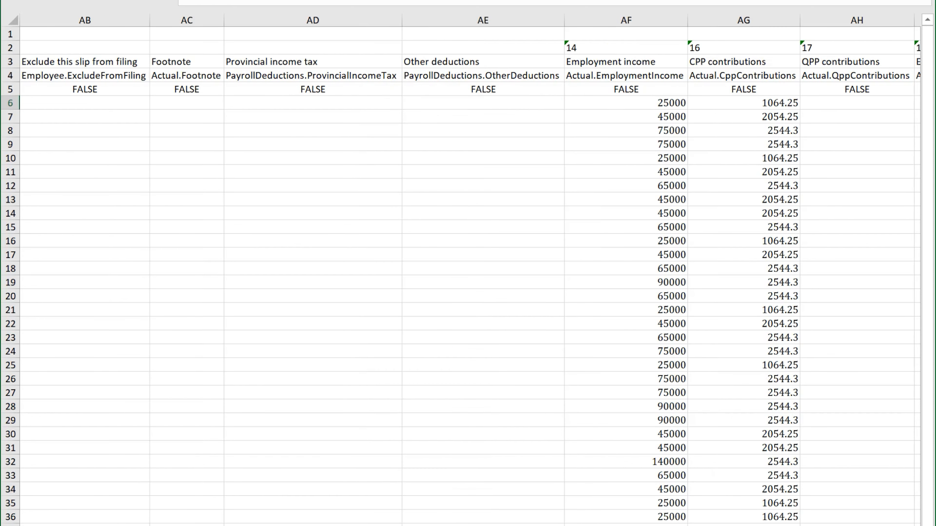
scroll(468, 273, left, 1)
scroll(468, 273, left, 1)
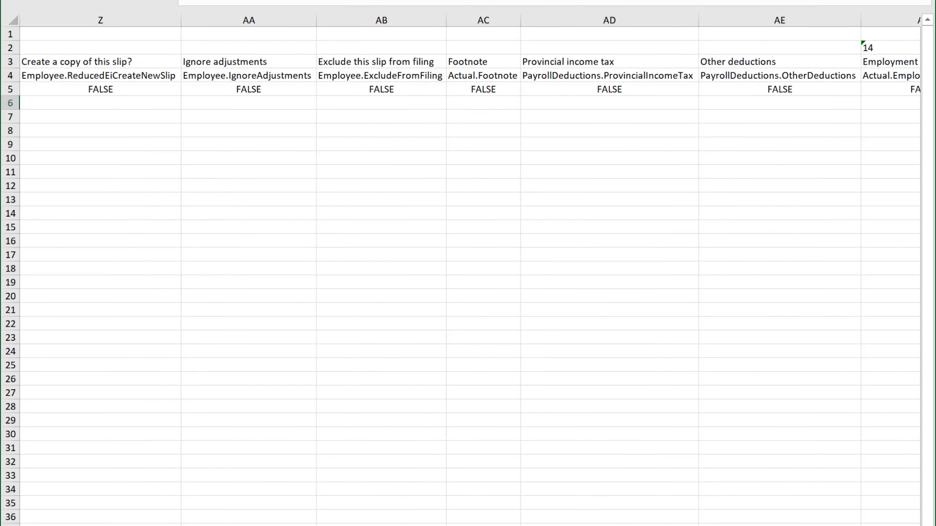
scroll(468, 273, left, 2)
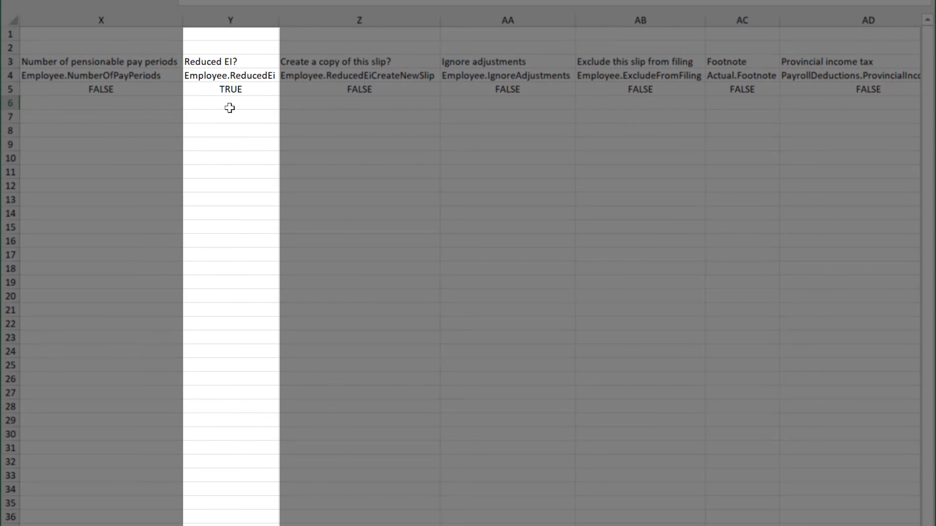
click(229, 108)
text(Yes)
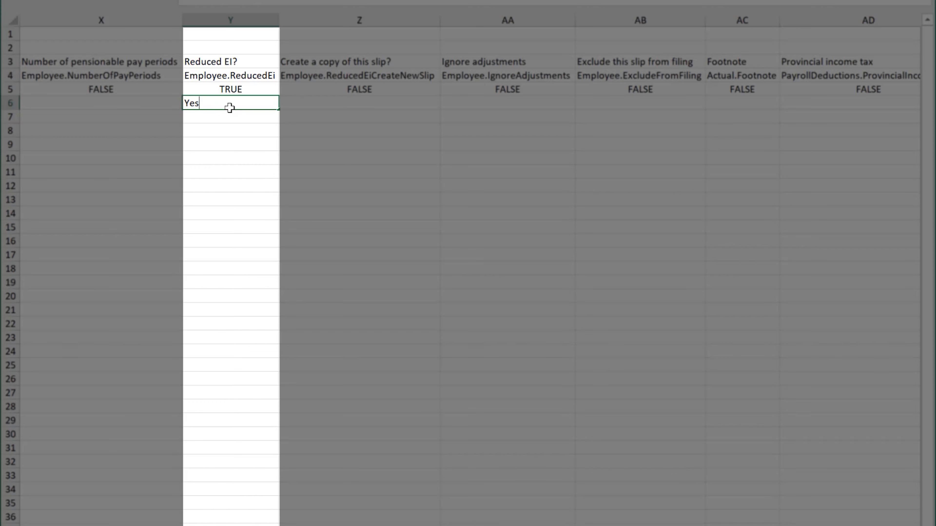
key(Return)
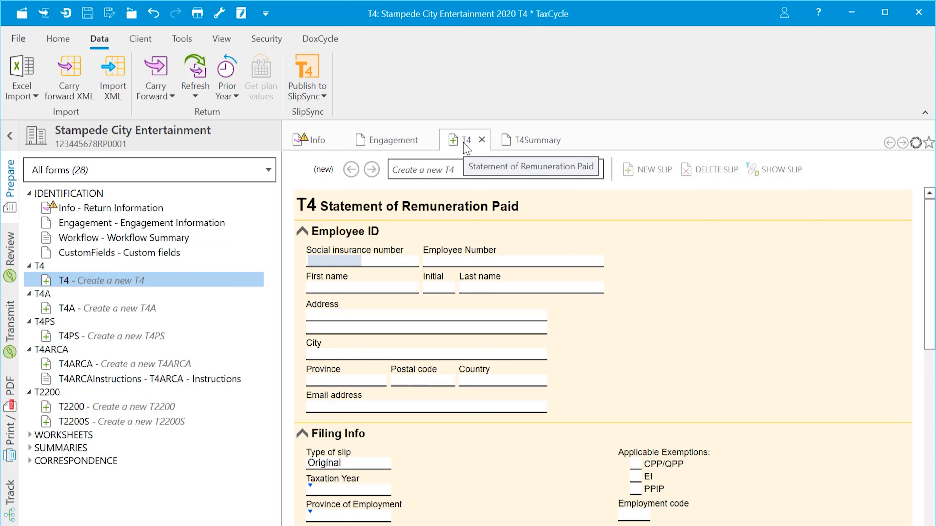
Step: Import 2020-T4-Brendas-Blinds.xlsx from the Tax Returns folder and dismiss the import error report
click(33, 97)
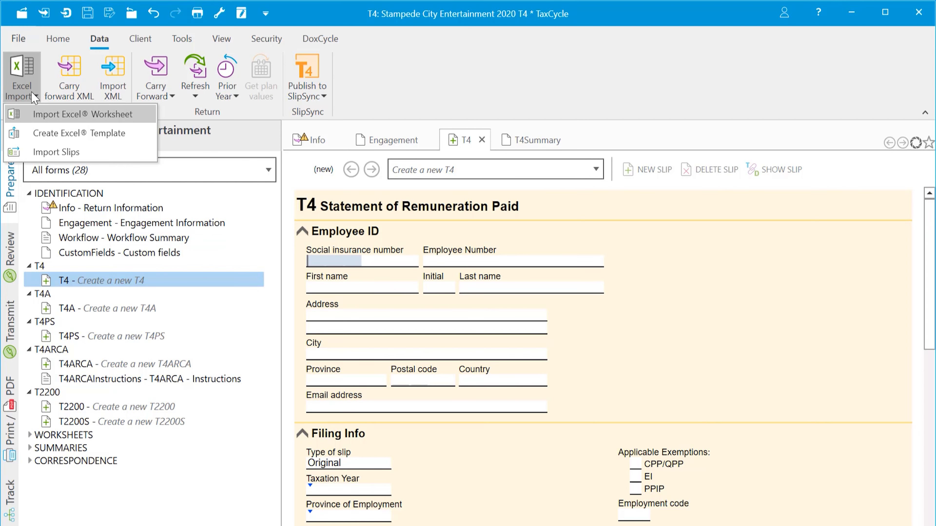
click(41, 116)
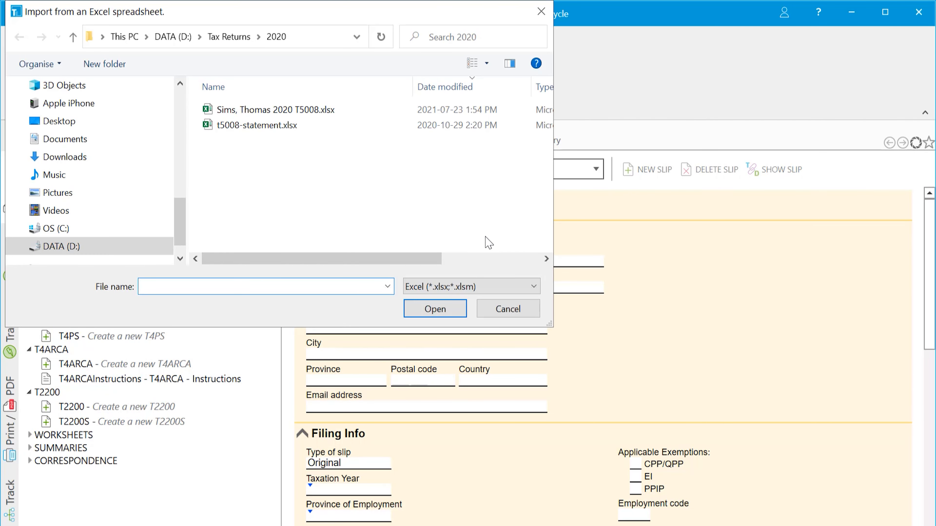
click(224, 34)
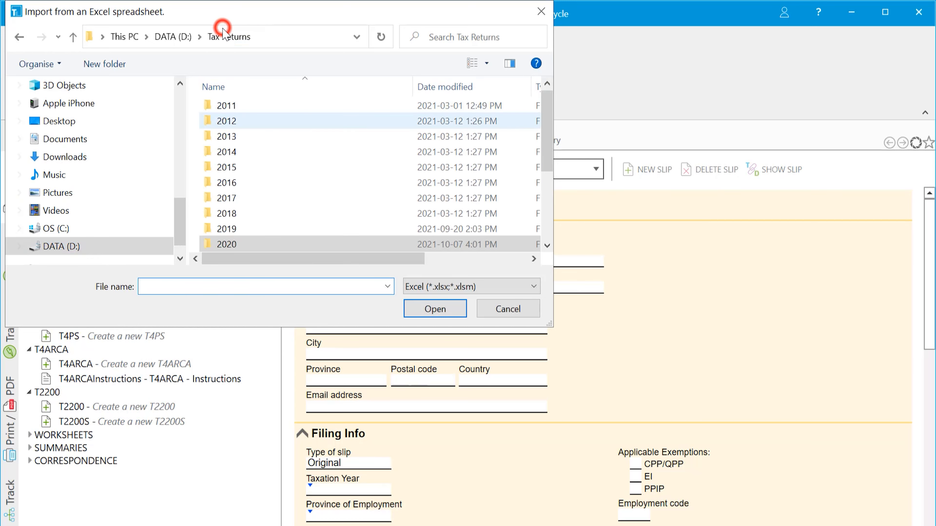
click(263, 244)
click(433, 309)
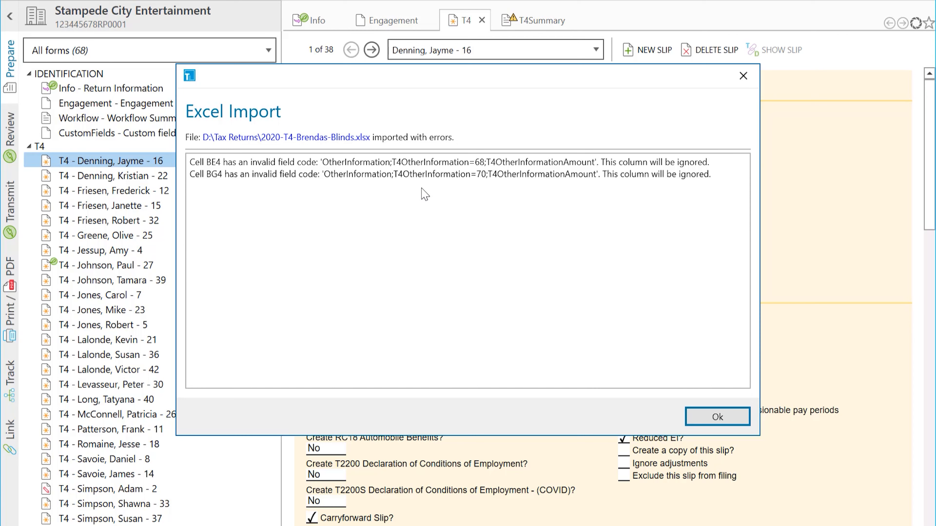
click(709, 422)
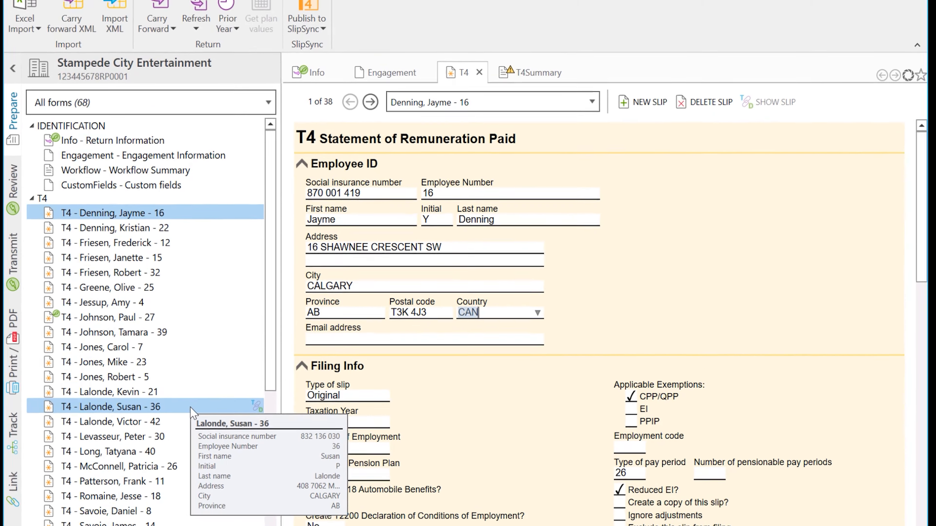
Step: From another employee's imported T4, publish all 38 T4 slips to SlipSync
click(194, 356)
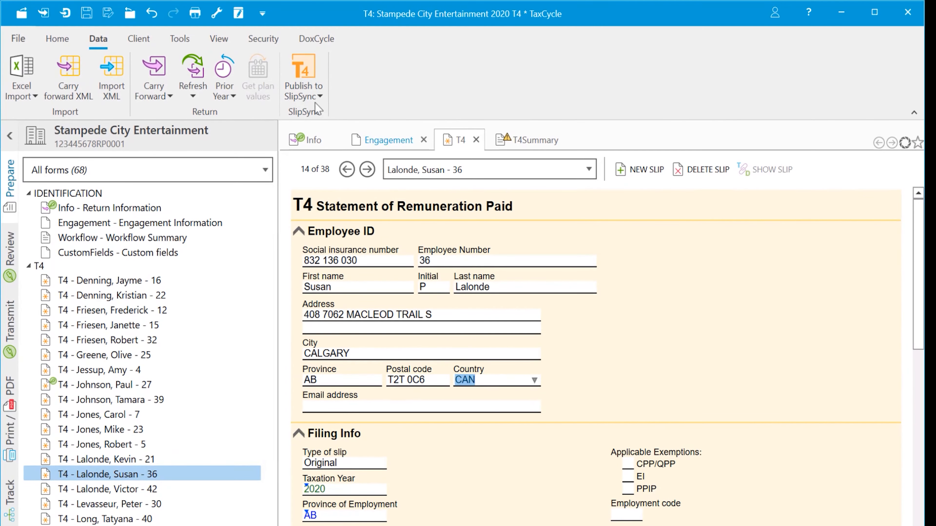
click(319, 96)
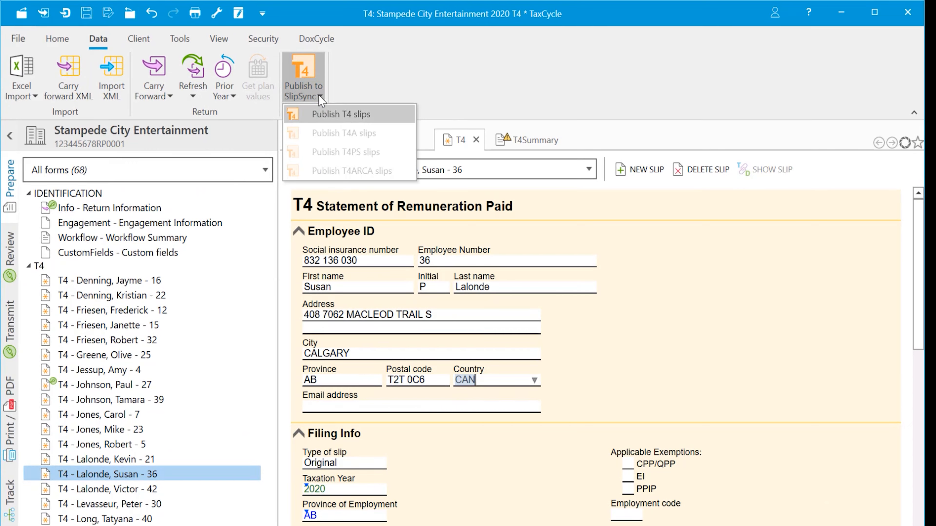
click(319, 113)
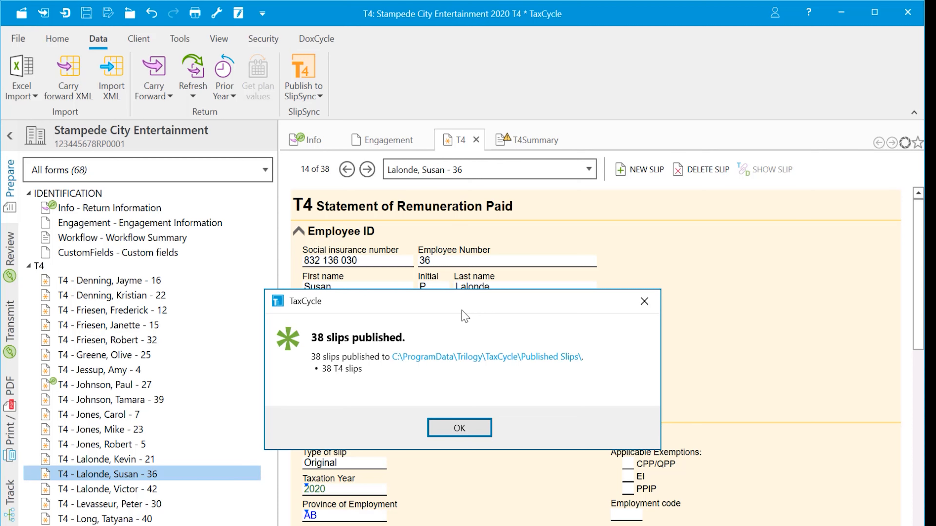
click(465, 429)
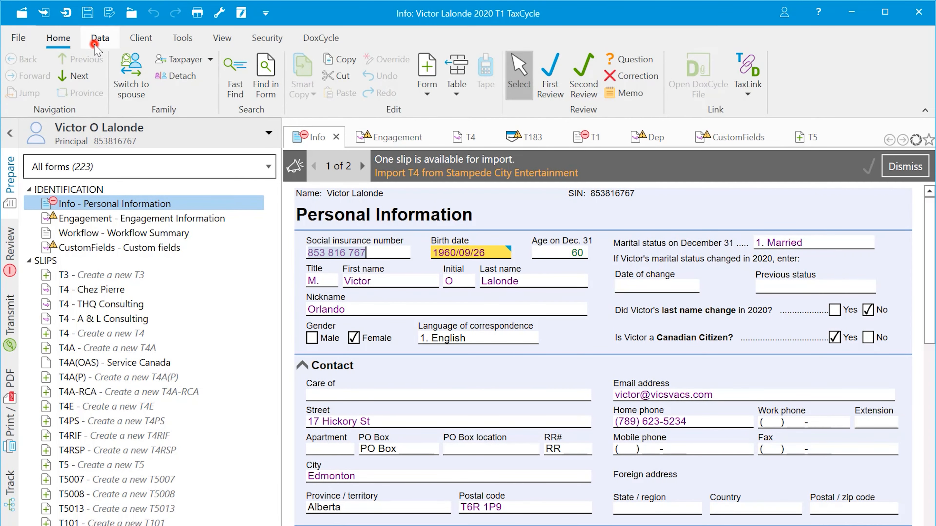
Step: Import the Stampede City Entertainment T4 from SlipSync as a new slip with 65,000 employment income
click(96, 43)
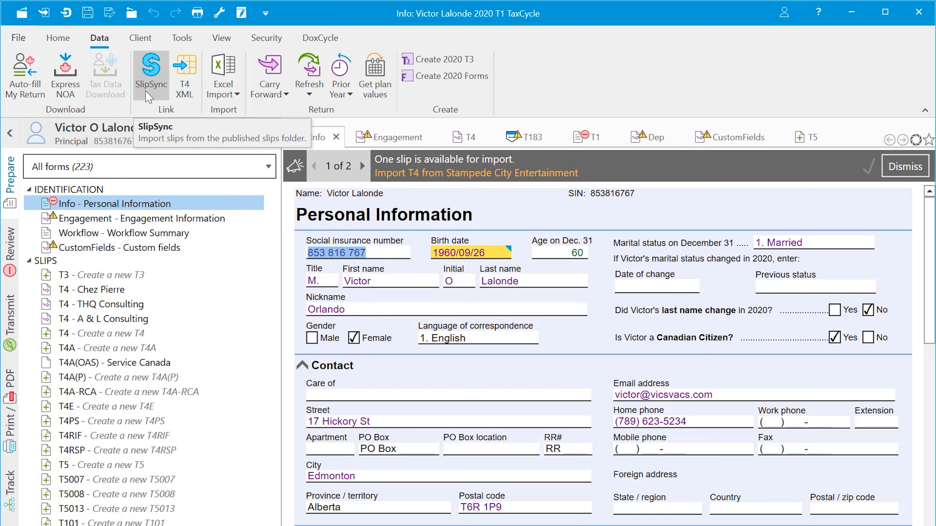
click(146, 92)
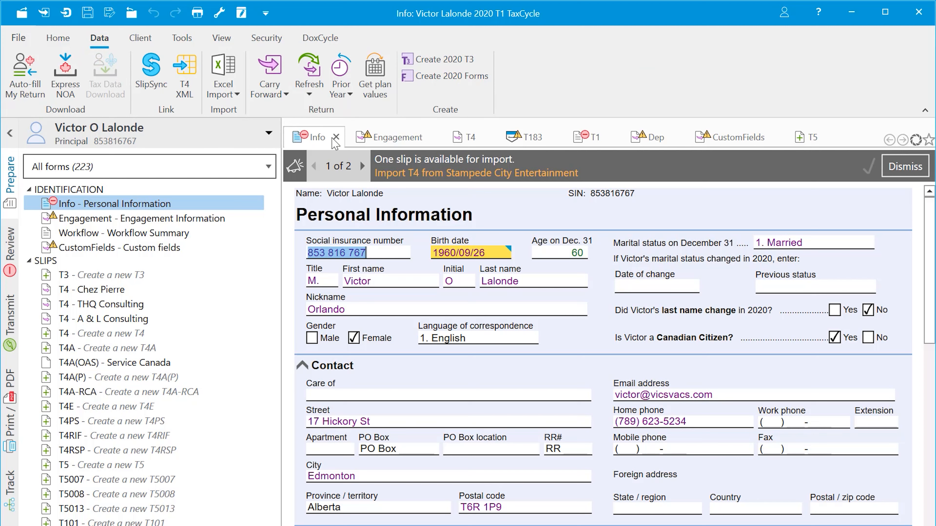
click(476, 179)
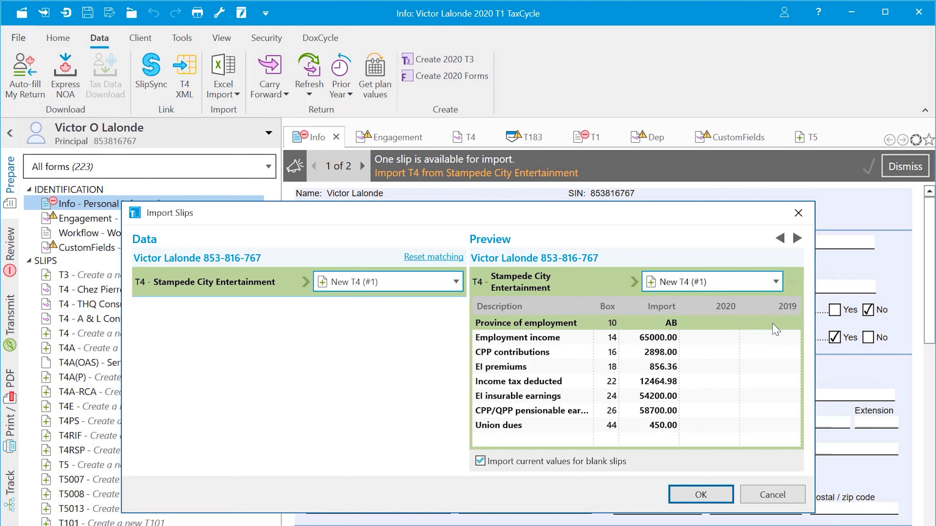
click(714, 496)
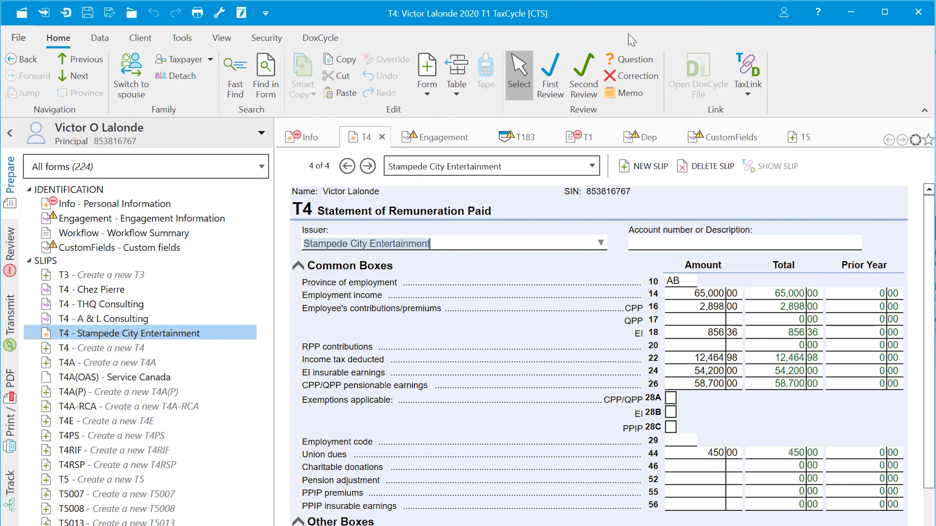
Step: In Review, open the T691 and billing items, then copy the return's address to the dependant
click(10, 246)
click(202, 206)
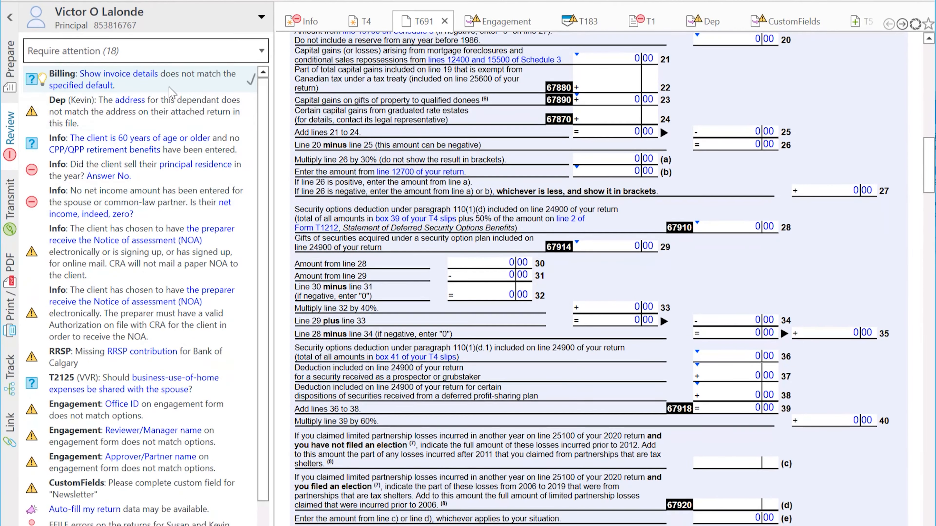
click(158, 83)
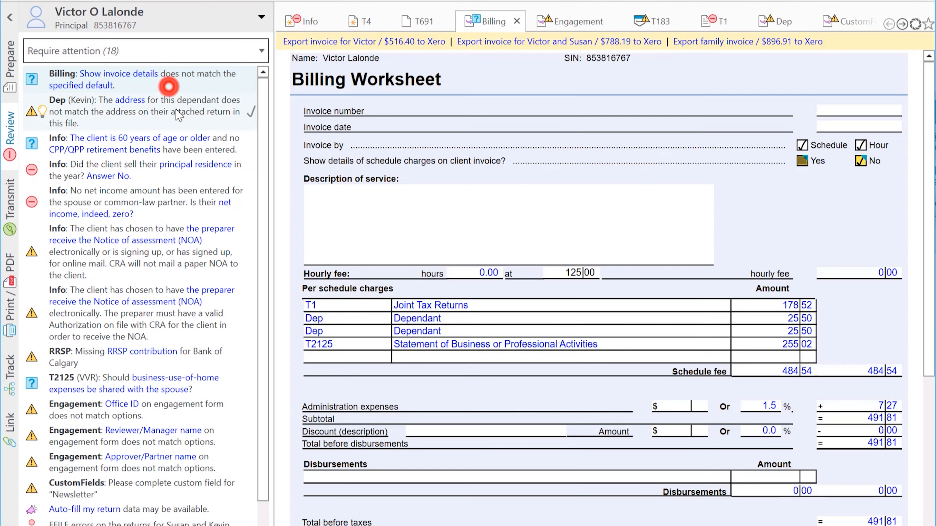
click(166, 107)
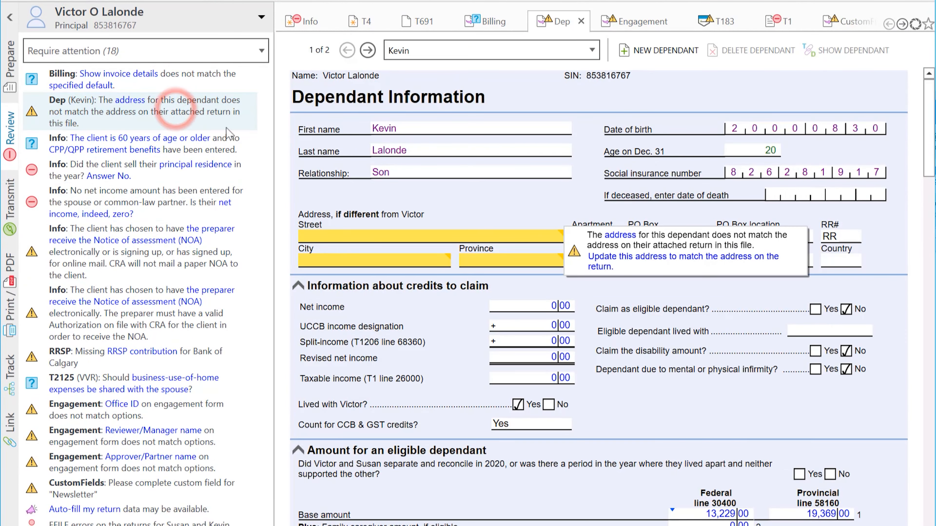
click(601, 265)
click(151, 120)
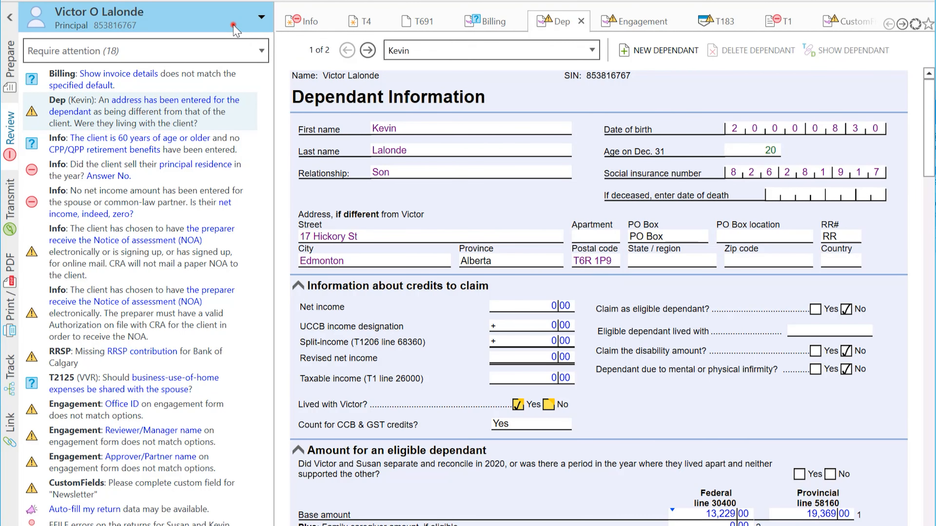
Step: Switch to the dependant's return and import the available T4 slip
click(232, 22)
click(165, 119)
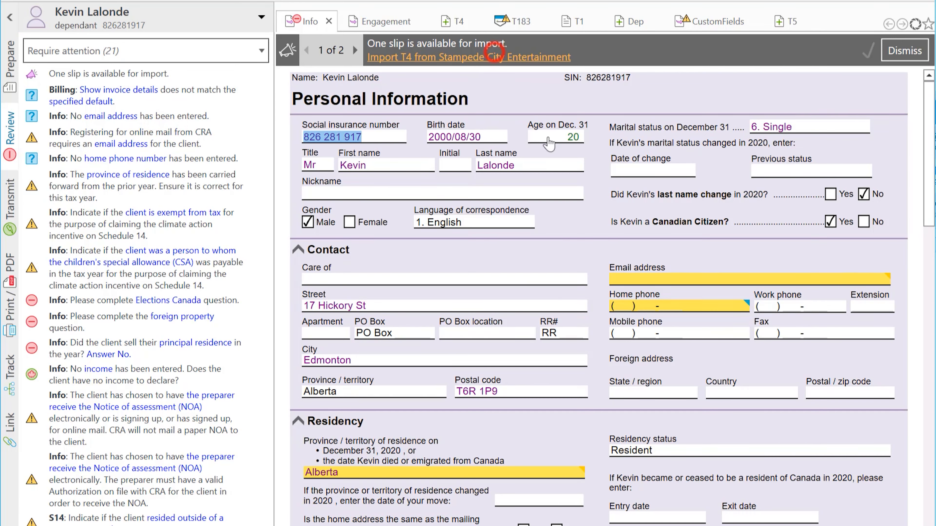
click(494, 55)
click(700, 383)
Step: Enter the dependant's email address and home phone number on the Info form
click(183, 100)
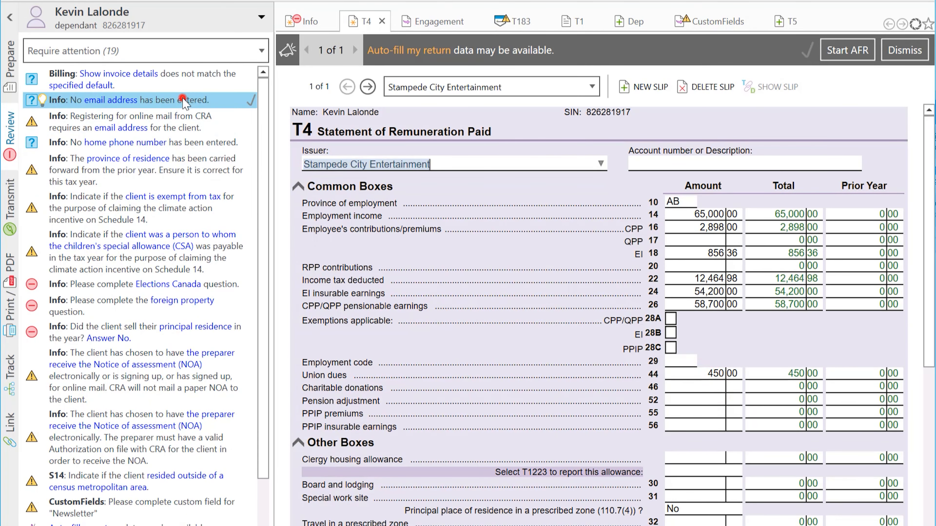
click(251, 99)
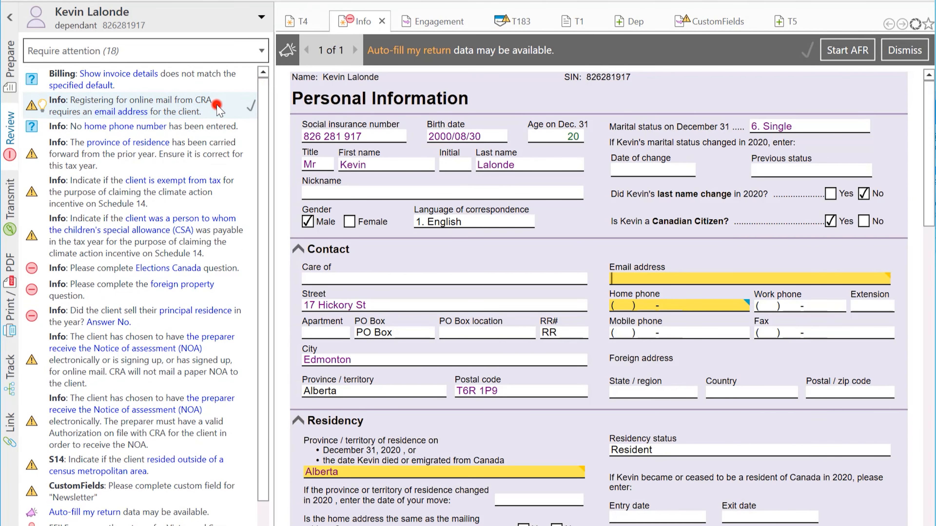
click(622, 279)
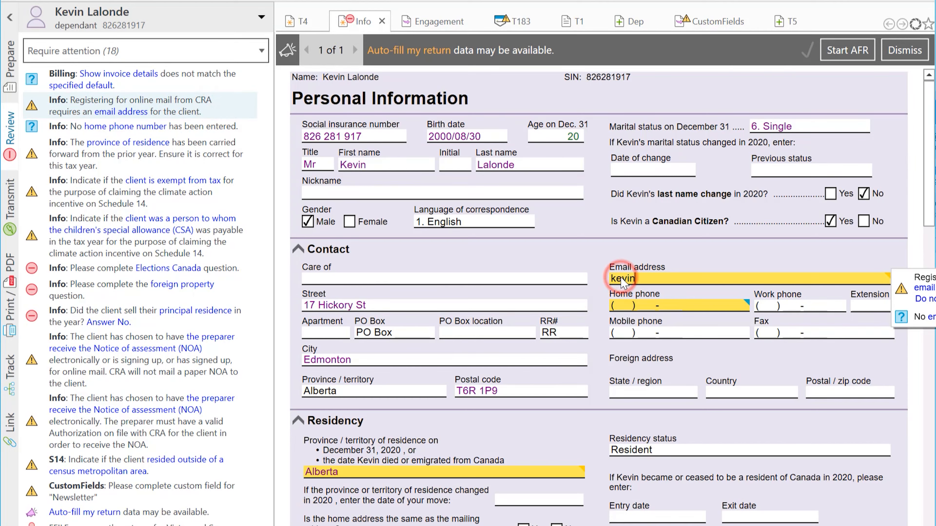
text(@taxcycle.com)
key(Tab)
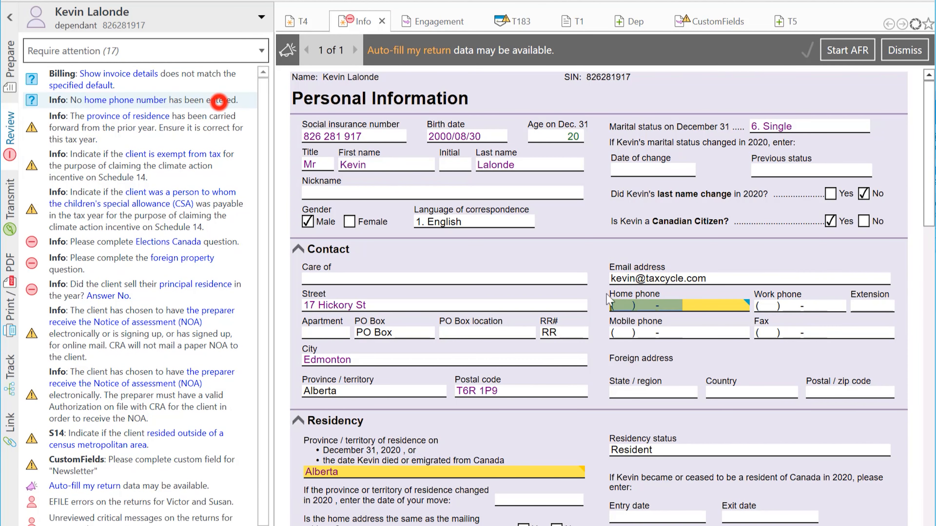
text(403) )
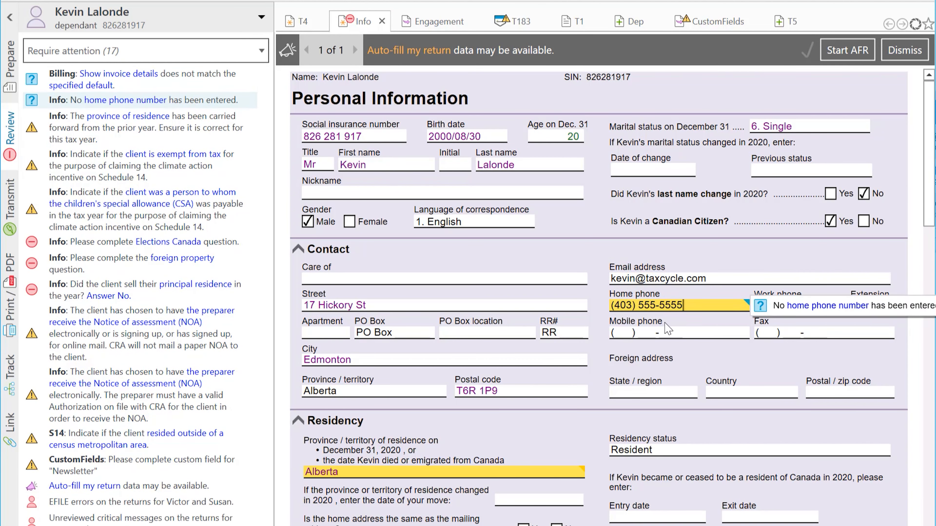
text(555-5555)
key(Tab)
Step: Mark province of residence reviewed and answer the tax-exempt and CSA (No) questions
click(207, 115)
click(254, 111)
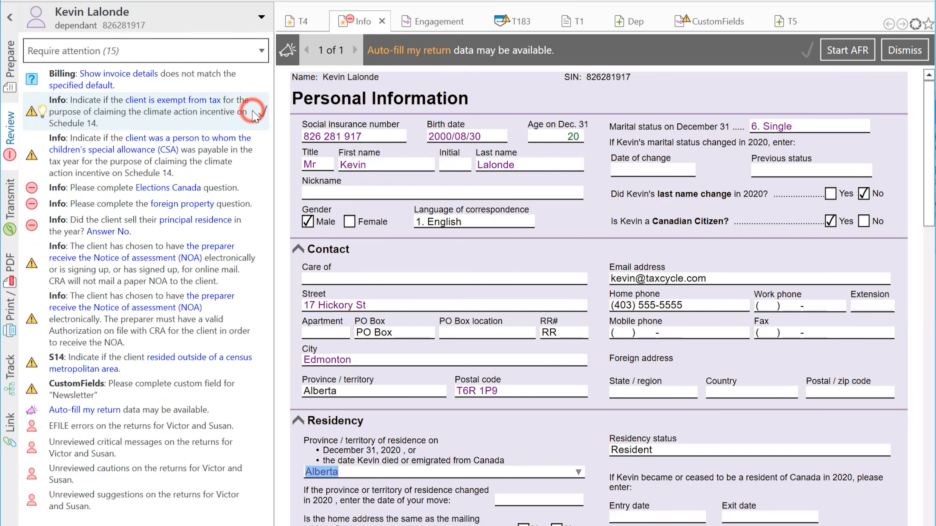
click(42, 111)
click(55, 142)
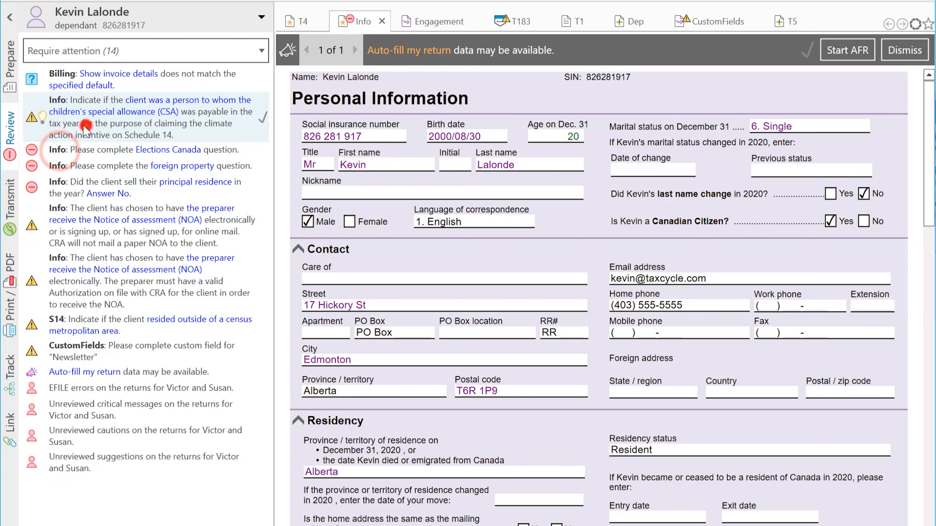
click(85, 126)
click(42, 118)
Step: Answer the Elections Canada, foreign property (none) and principal residence sale questions
click(57, 151)
click(42, 101)
click(52, 115)
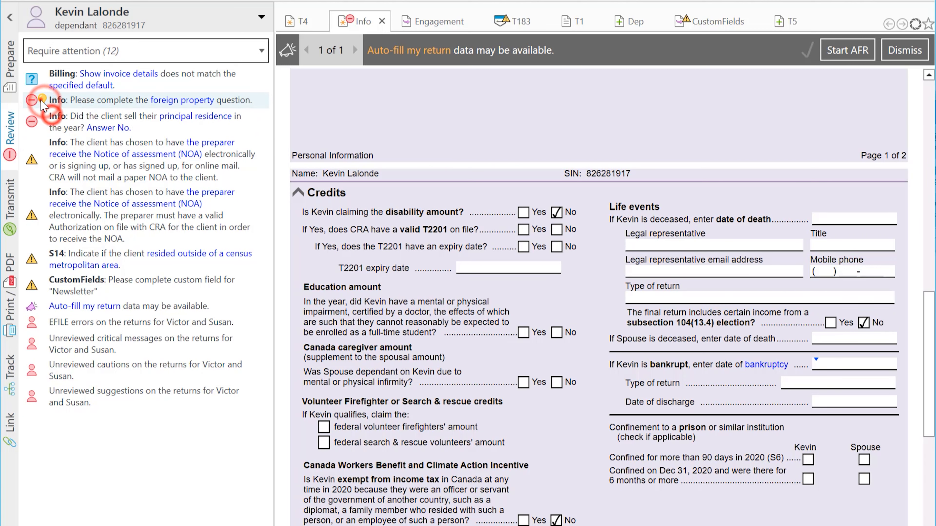
click(42, 99)
click(52, 119)
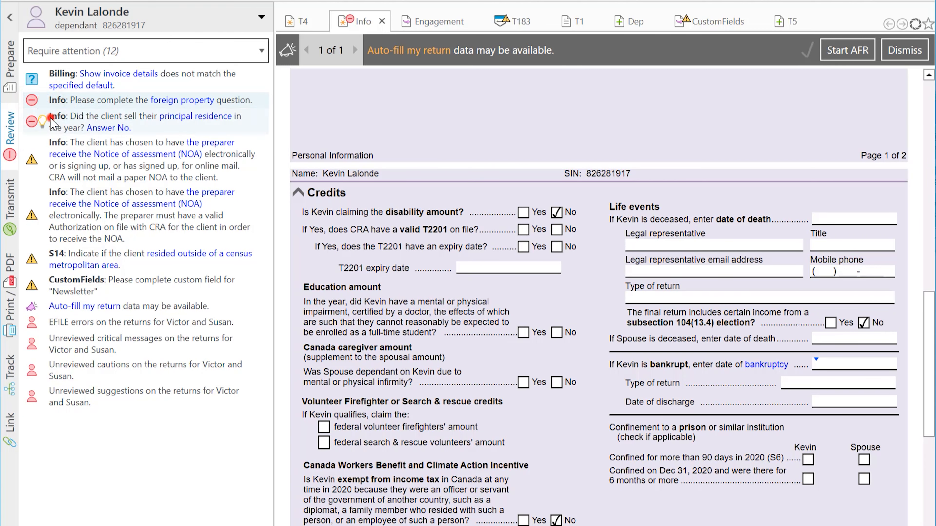
click(41, 99)
click(52, 133)
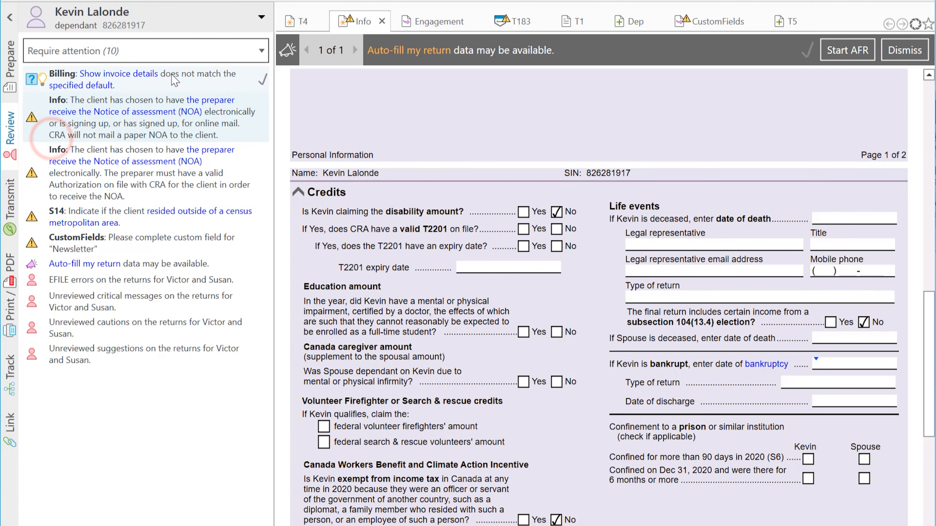
Step: Dismiss the Auto-fill notice and set the dependant's billing to show invoice details (Yes)
click(139, 76)
click(86, 86)
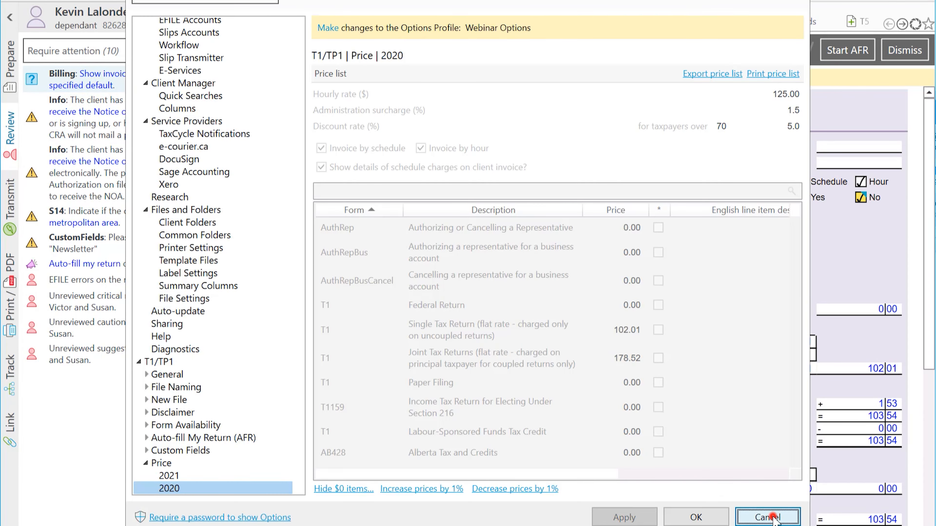
click(770, 514)
click(423, 116)
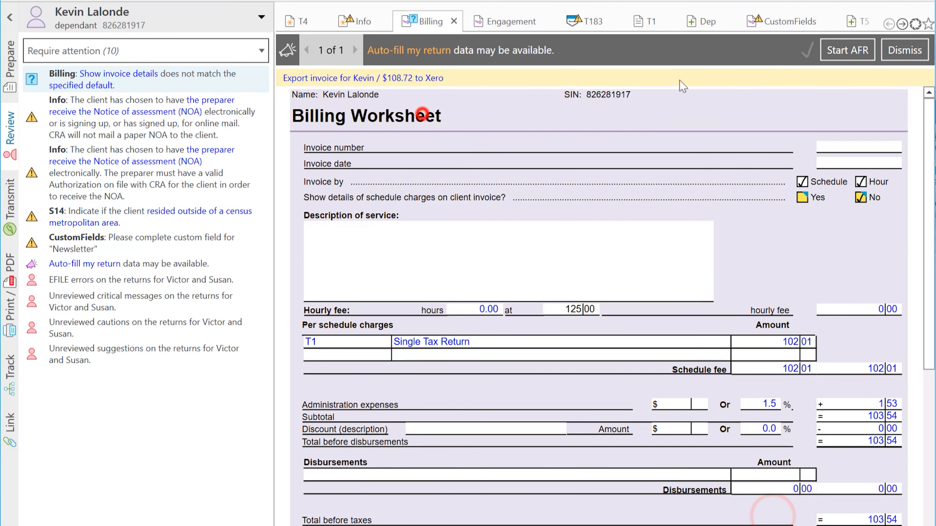
click(905, 50)
click(130, 80)
click(42, 78)
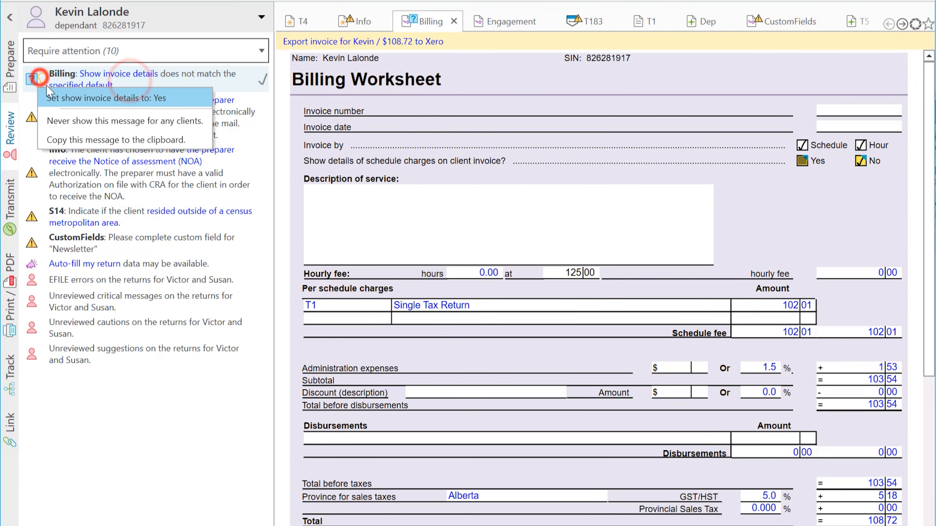
click(49, 90)
Step: Mark both NOA messages reviewed, answer the S14 census question, and set Newsletter to Yes
click(63, 111)
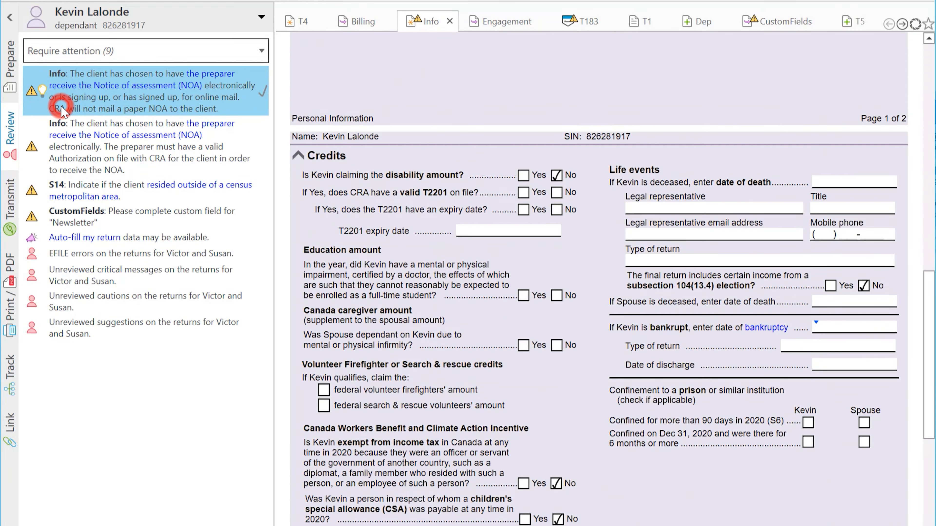
click(46, 90)
click(264, 94)
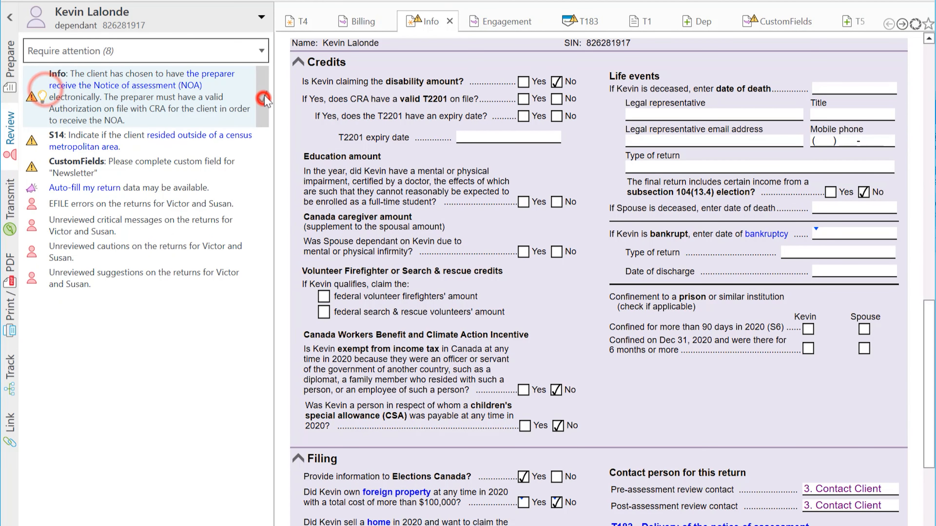
click(264, 95)
click(44, 82)
click(48, 99)
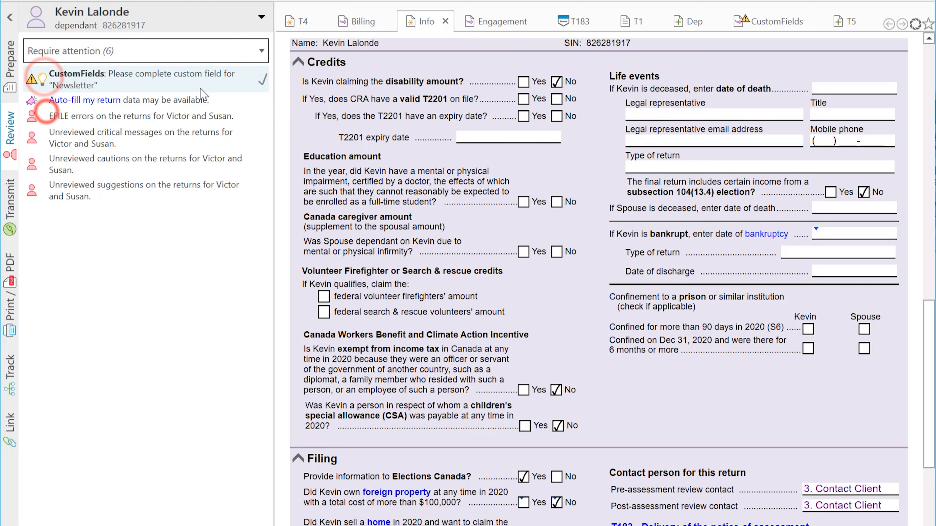
click(205, 82)
click(543, 186)
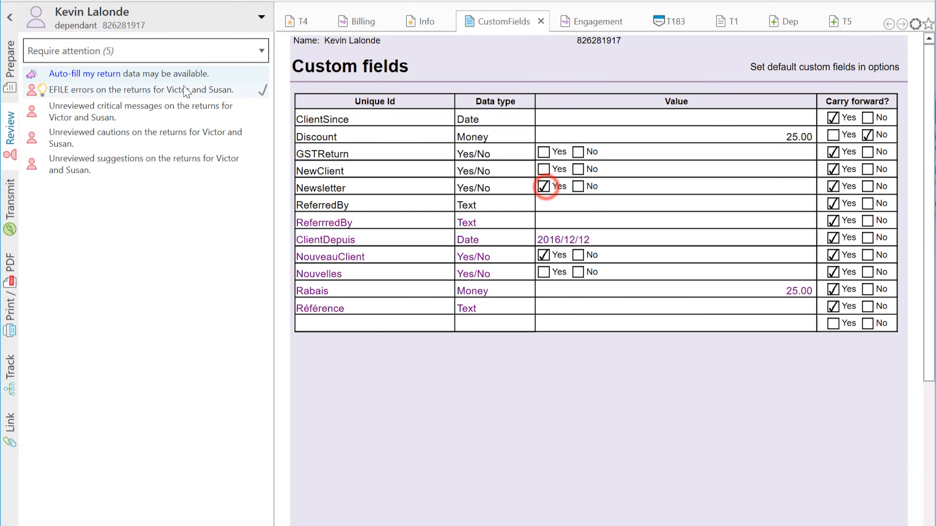
click(262, 77)
Step: On the principal's return, set show invoice details to Yes and mark the dependant message reviewed
click(260, 18)
click(177, 55)
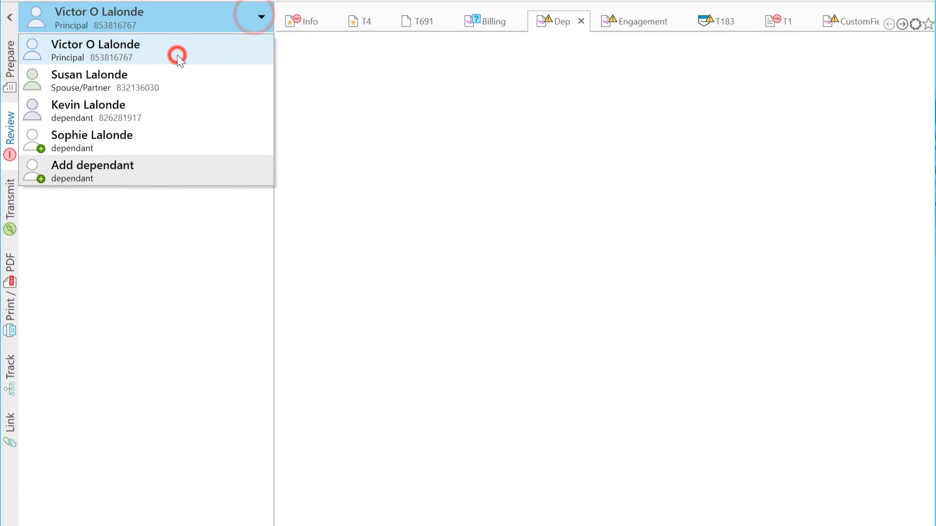
click(43, 78)
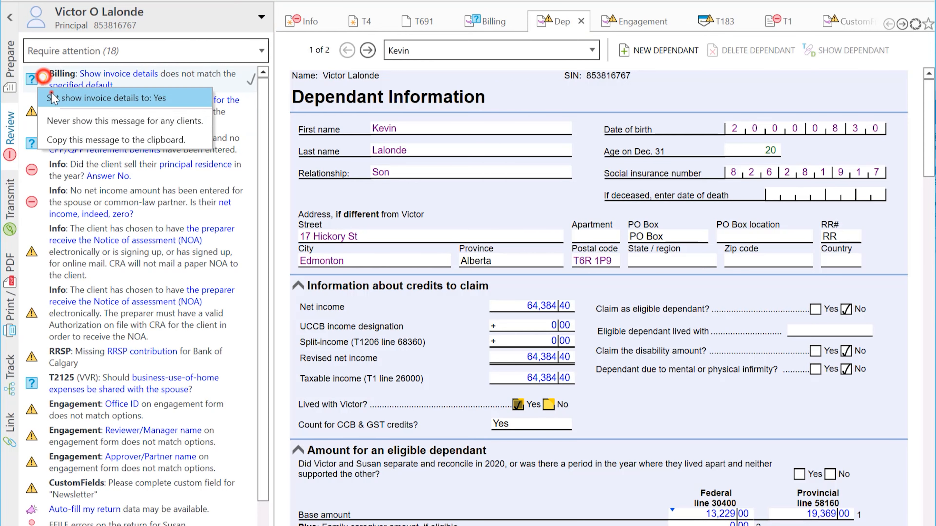
click(158, 93)
click(261, 88)
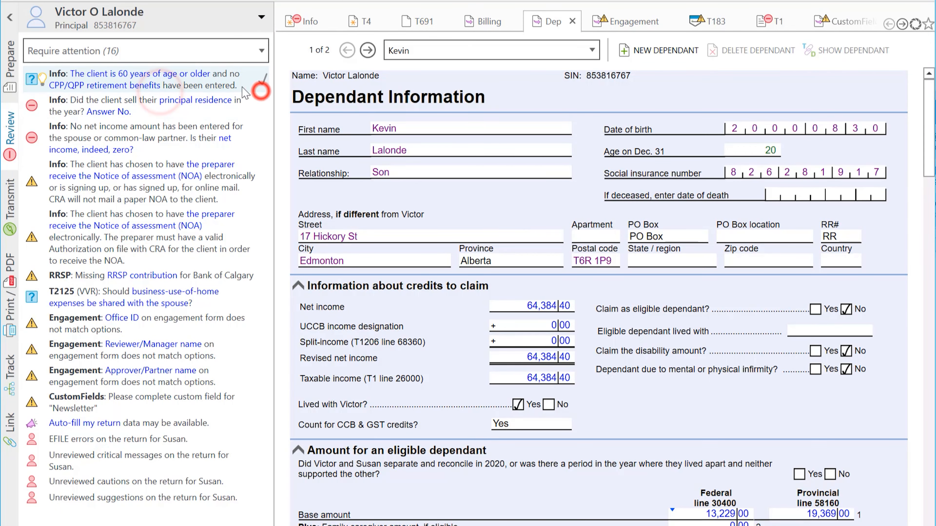
Step: Mark the age 60 CPP/QPP, principal residence, spouse net income and both NOA messages reviewed
click(230, 84)
click(262, 84)
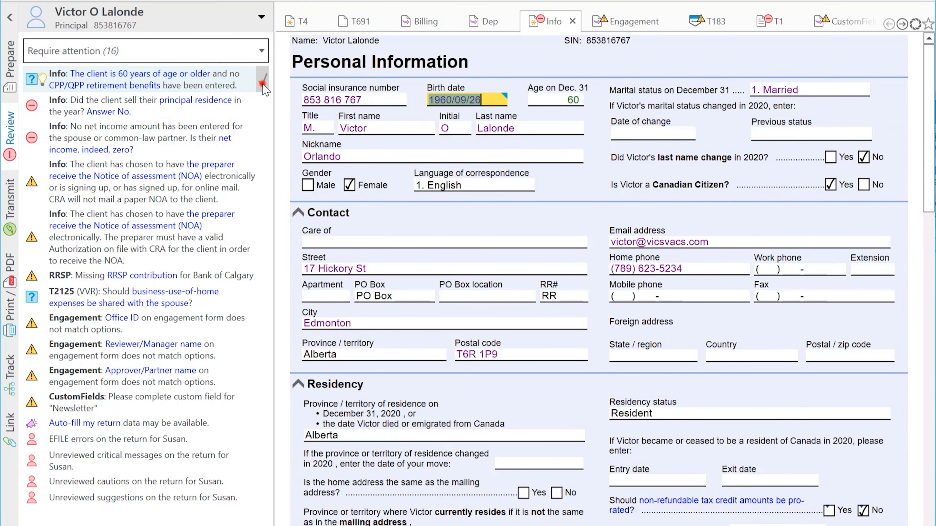
click(262, 84)
click(97, 87)
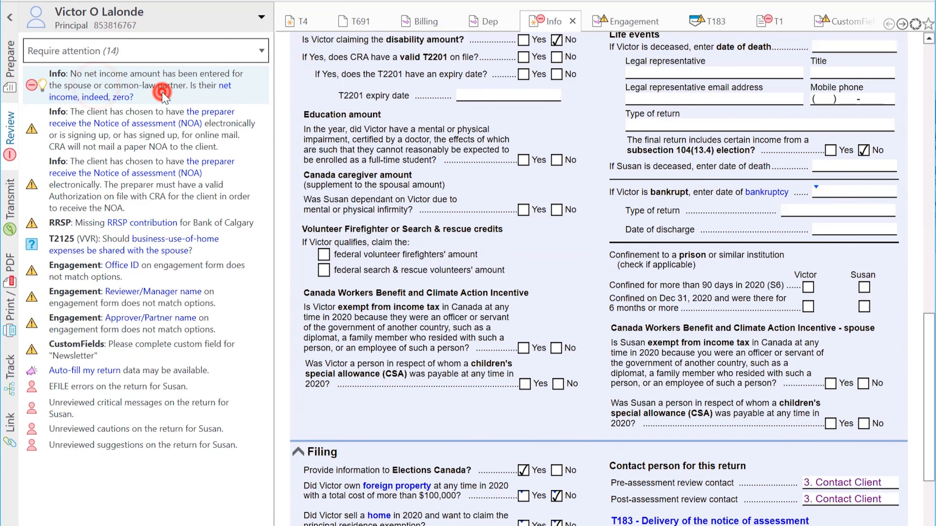
click(262, 92)
click(262, 90)
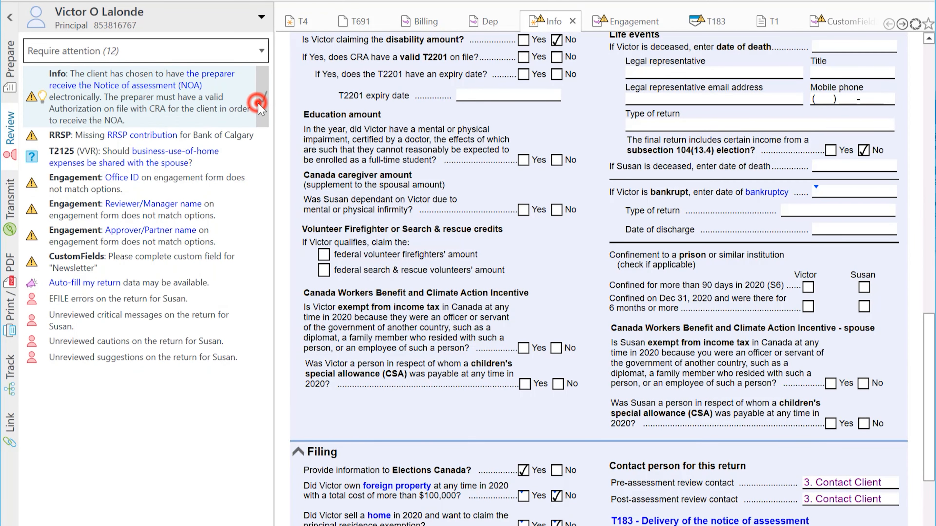
click(262, 90)
Step: Enter a 4,000.00 RRSP contribution for the Mar. 3 to Dec. 31, 2020 period
click(210, 76)
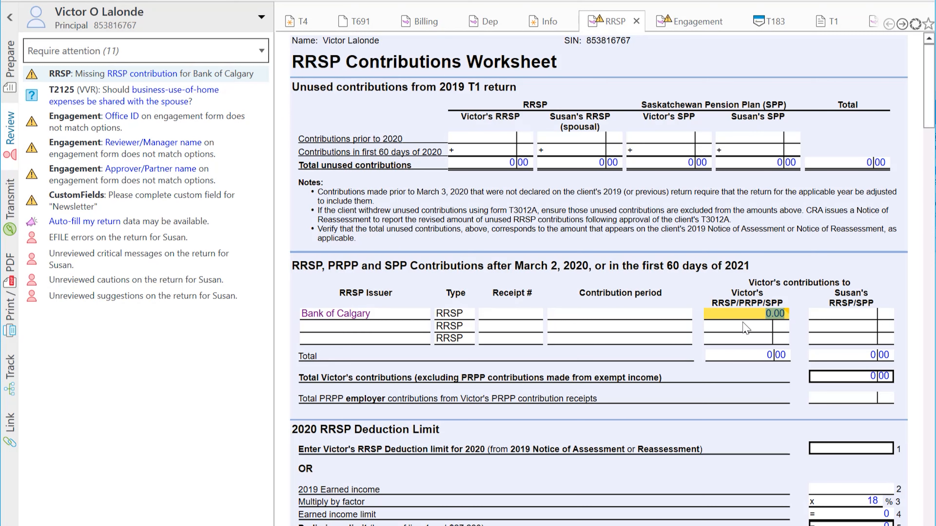
text(40000)
key(Tab)
click(749, 314)
click(749, 315)
key(BackSpace)
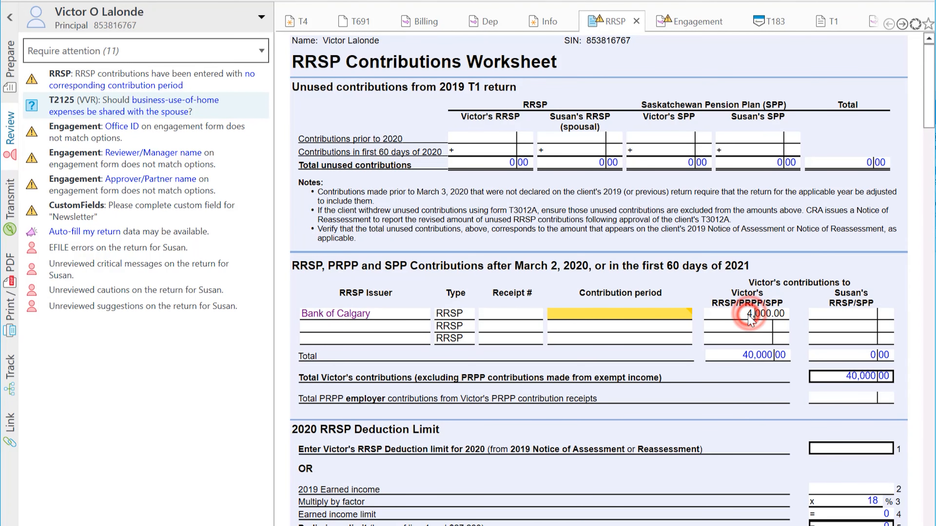
click(689, 315)
click(615, 344)
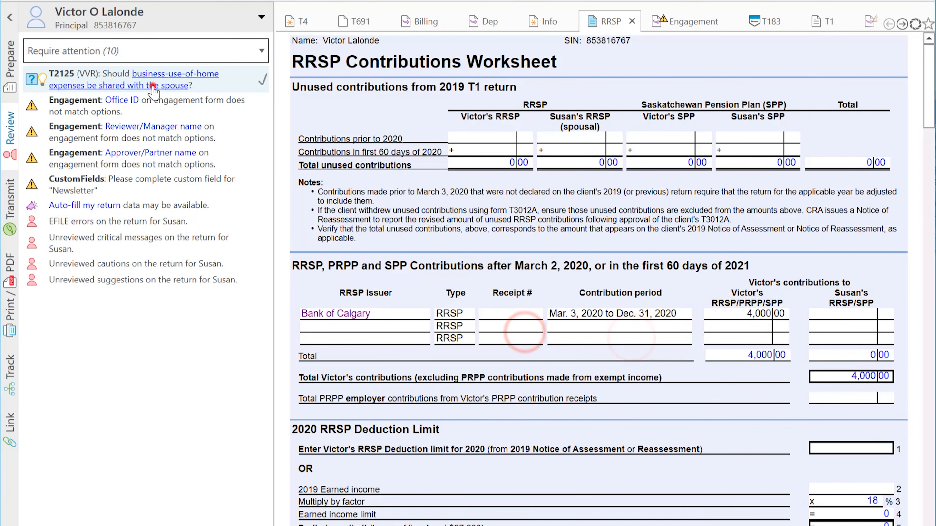
Step: Update the principal's engagement fields to match options, then switch to the spouse's return
click(152, 86)
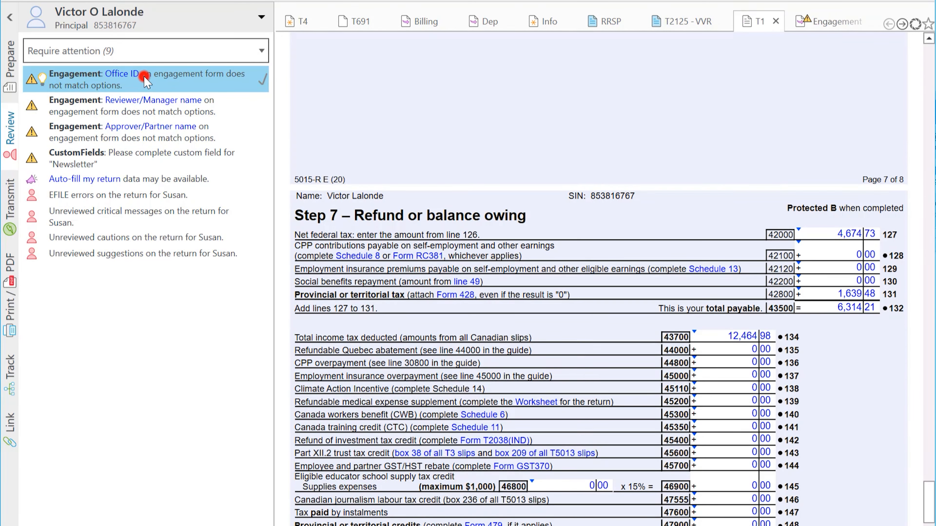
click(143, 76)
click(316, 42)
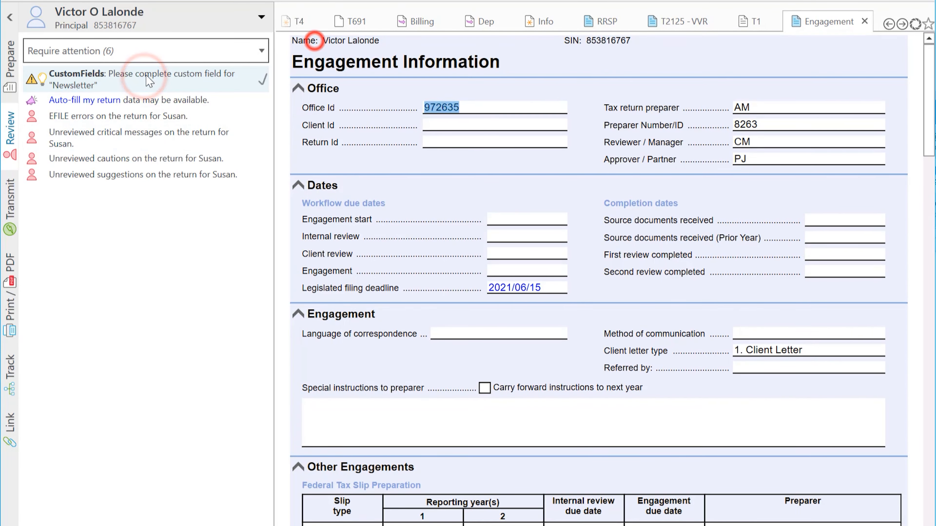
click(144, 73)
click(543, 186)
click(162, 25)
click(108, 78)
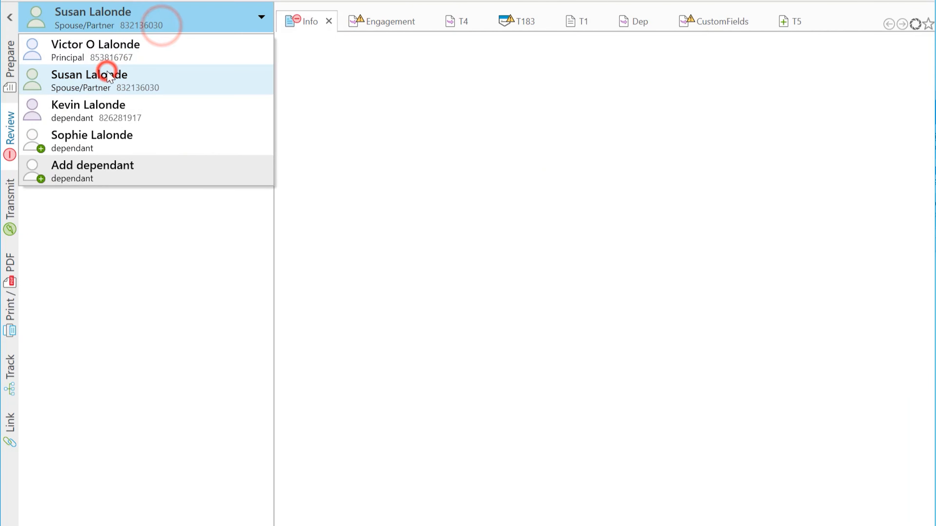
Step: Import the spouse's T4 slip and mark the T691, Billing and dependant-address messages reviewed
click(414, 57)
click(674, 368)
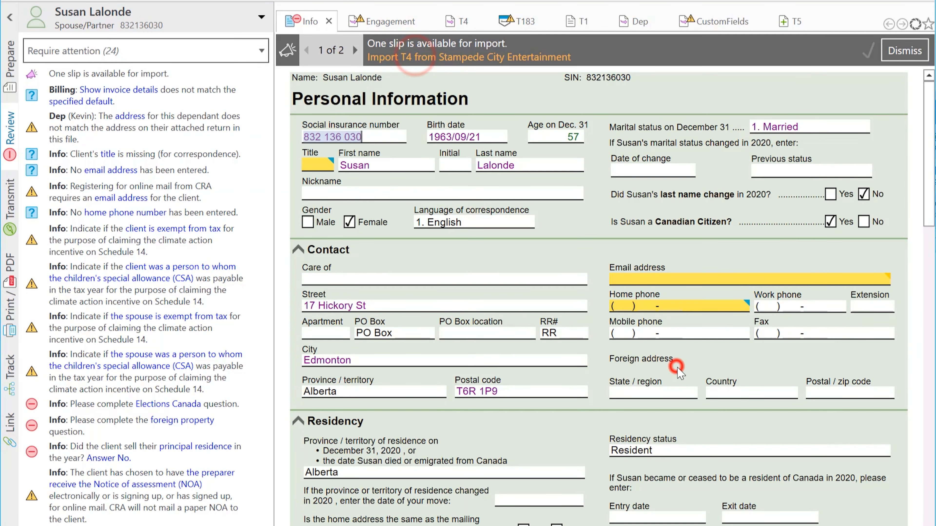
click(43, 97)
click(151, 95)
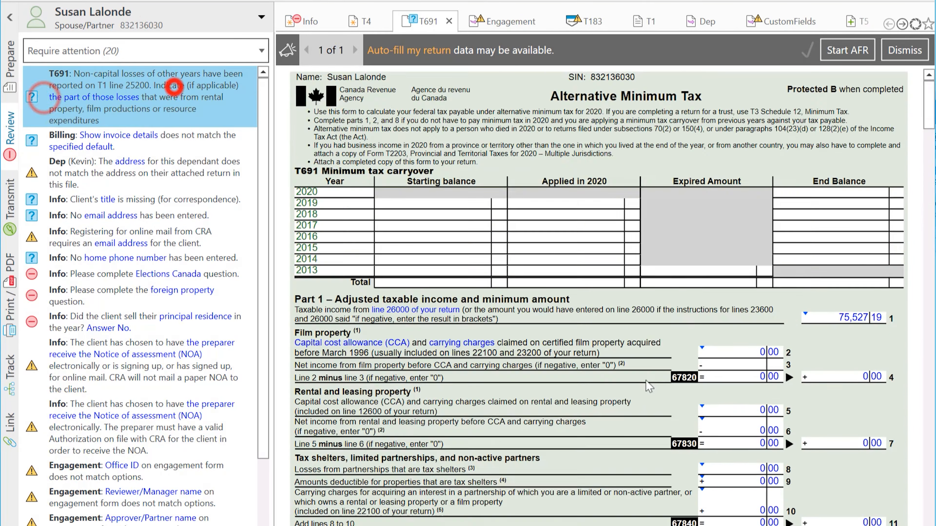
click(252, 98)
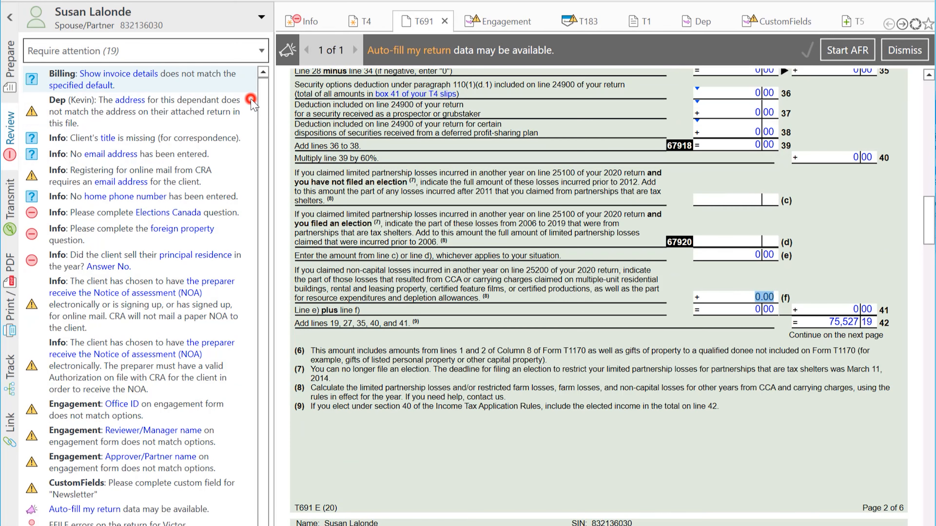
click(251, 93)
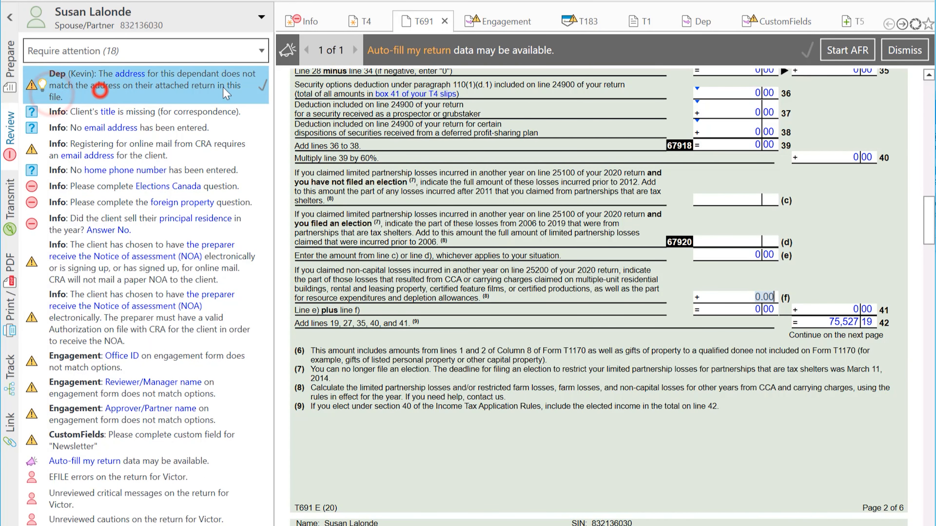
click(262, 85)
Step: Fix the missing title and enter the spouse's email address and home phone
click(42, 74)
click(54, 110)
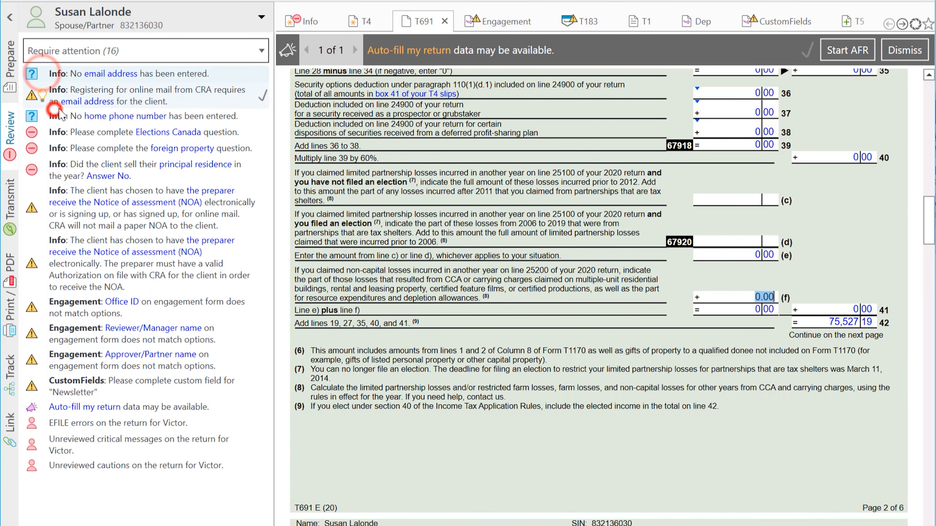
click(223, 76)
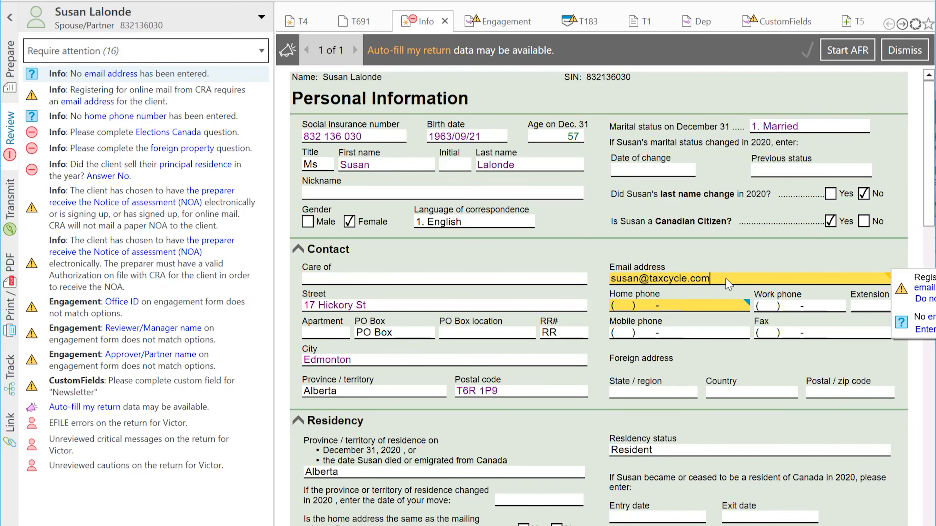
key(Tab)
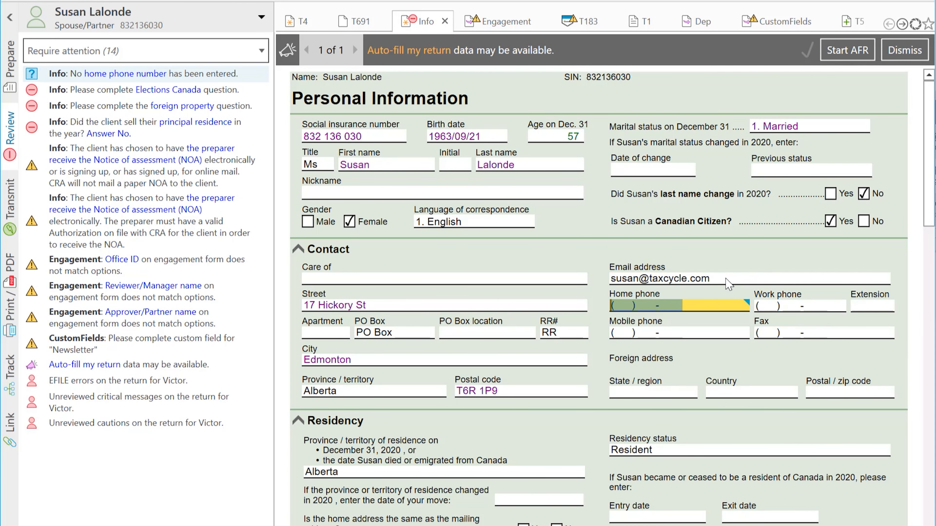
text(555) 555-5555)
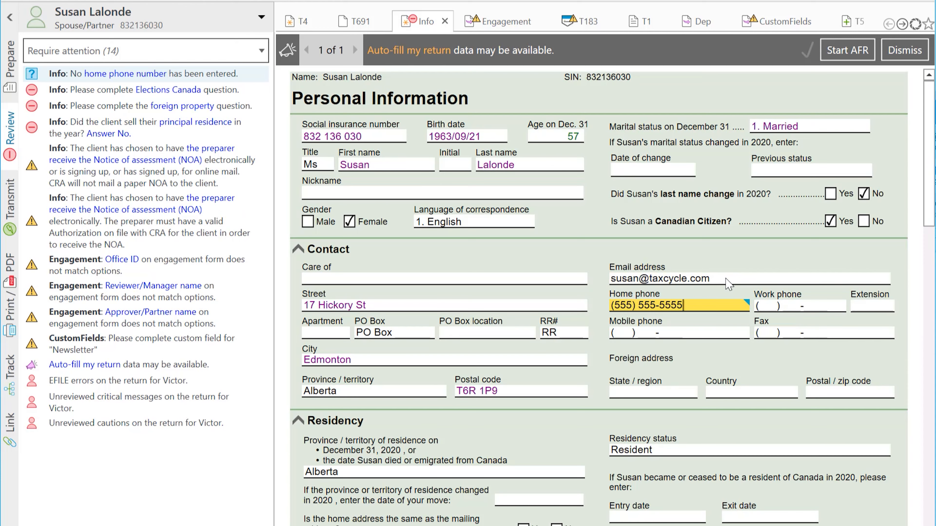
key(Tab)
Step: Answer Elections Canada Yes, foreign property, principal residence No, and mark both NOA messages reviewed
click(43, 73)
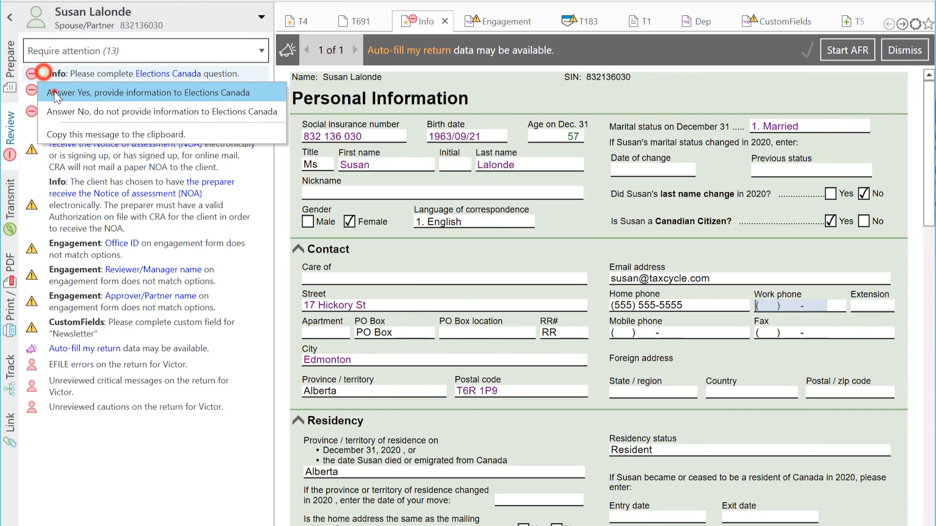
click(55, 92)
click(42, 74)
click(55, 105)
click(43, 77)
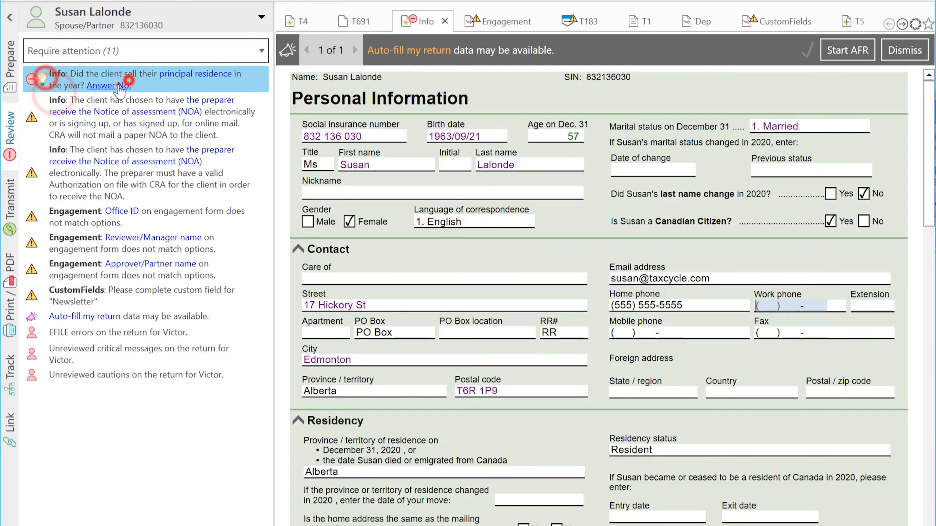
click(56, 96)
click(42, 90)
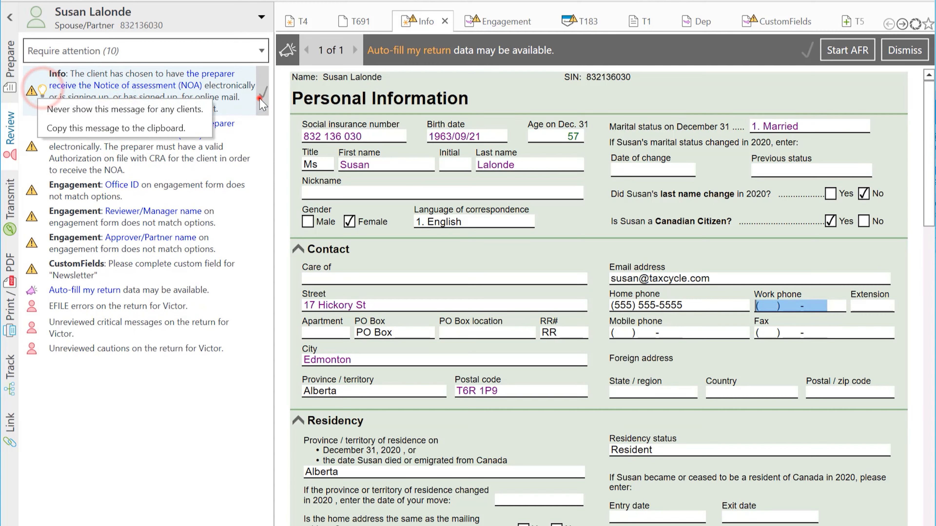
click(262, 91)
click(262, 93)
Step: Set the engagement Office ID, Reviewer/Manager and Approver/Partner, and Newsletter to Yes
click(42, 78)
click(59, 98)
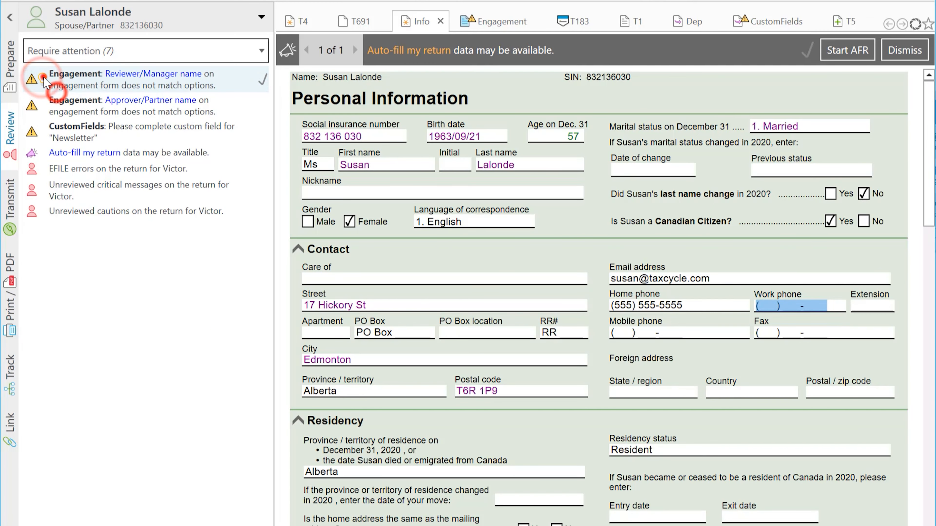
click(43, 77)
click(57, 98)
click(43, 78)
click(55, 98)
click(199, 84)
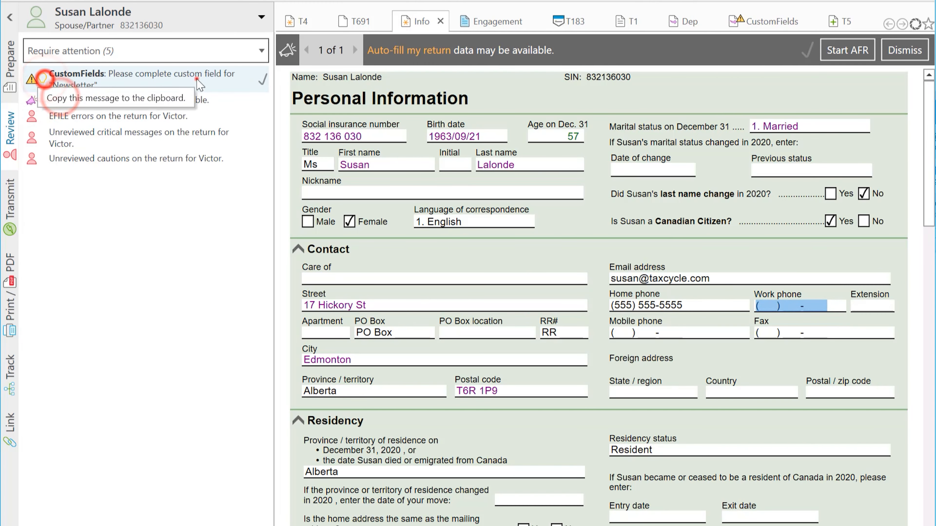
click(543, 223)
Step: Answer the S14 dependant and climate action incentive questions and clear the spouse's last caution
click(127, 93)
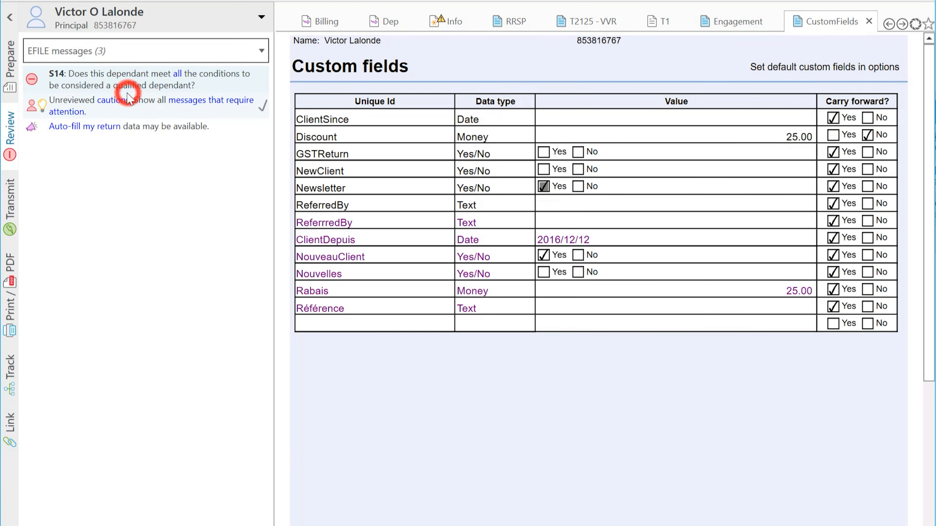
click(42, 79)
click(45, 99)
click(62, 86)
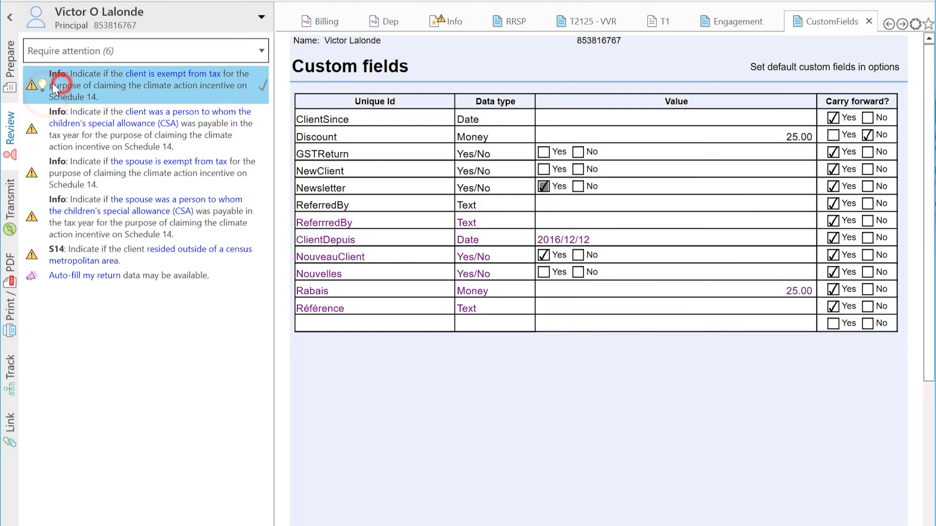
click(42, 78)
click(51, 96)
click(262, 73)
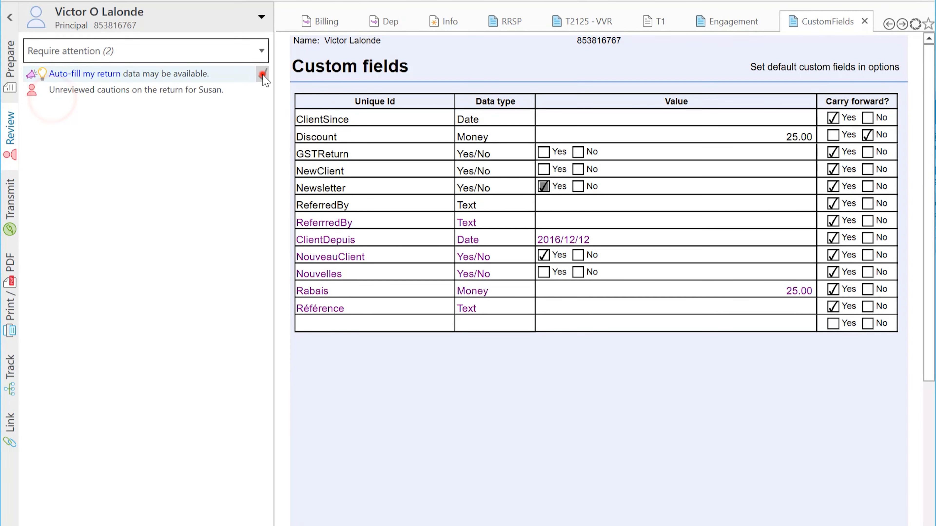
click(125, 78)
click(42, 84)
click(53, 105)
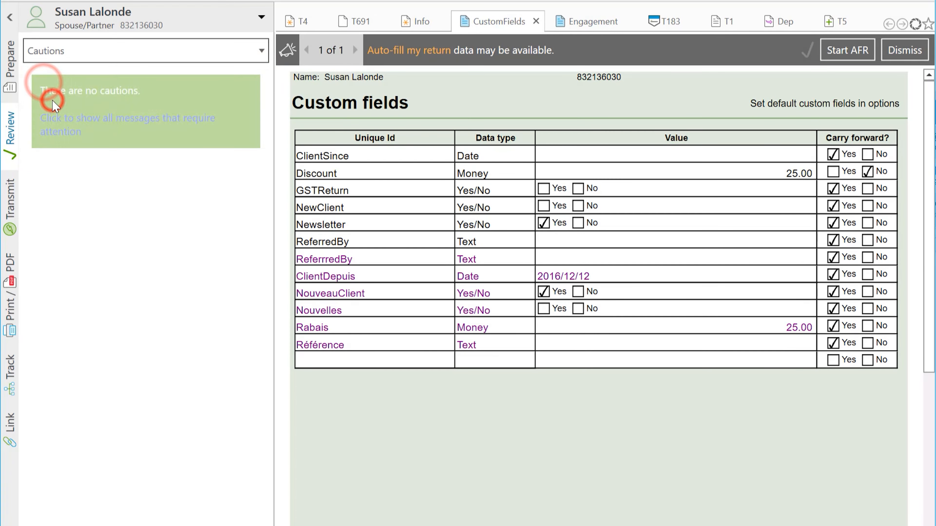
Step: Check the transmission status for the principal, spouse and dependant returns
click(10, 87)
click(13, 234)
click(171, 17)
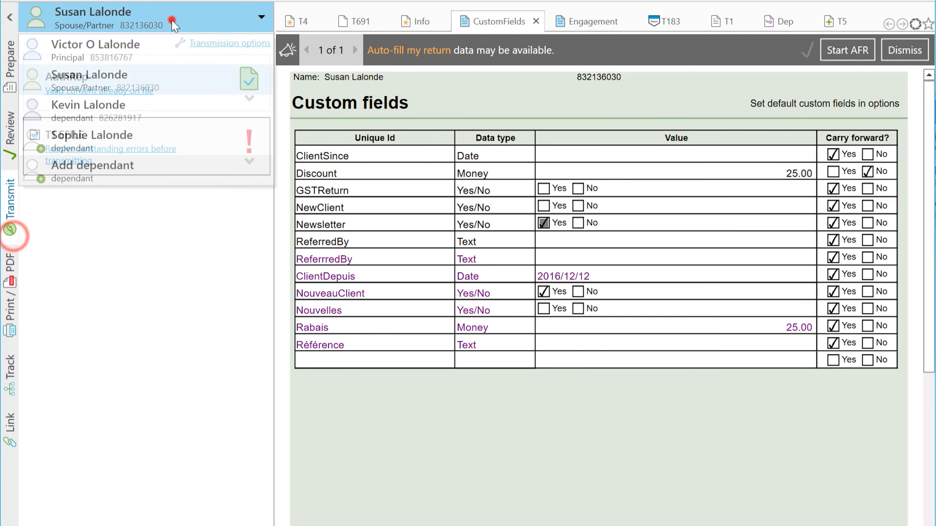
click(147, 40)
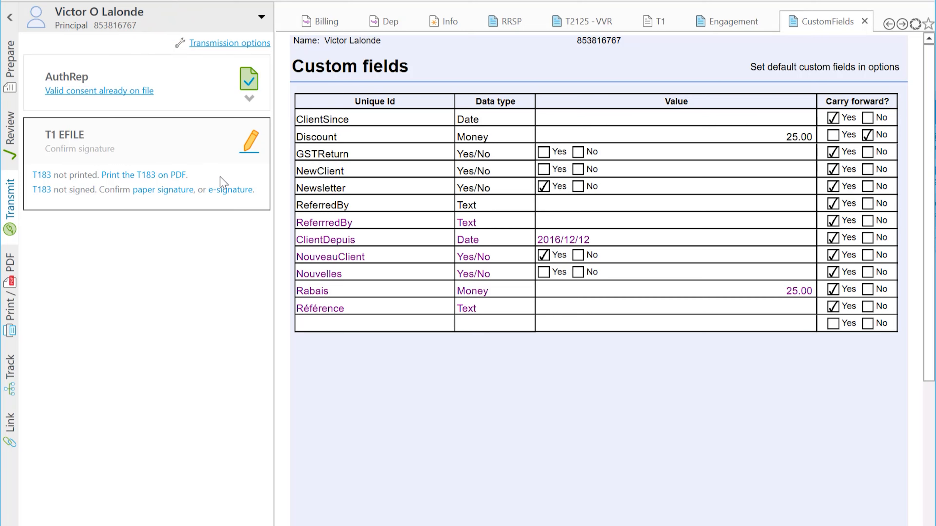
click(139, 15)
click(79, 77)
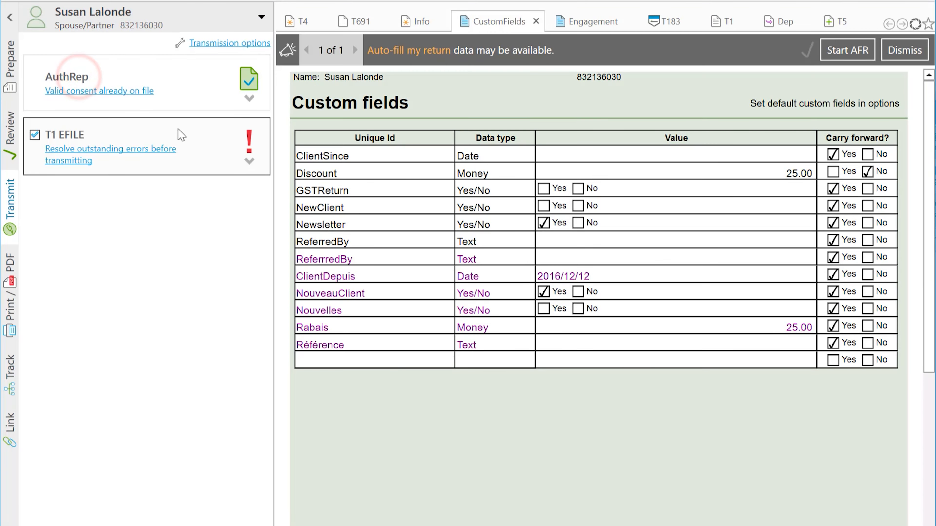
click(251, 186)
click(173, 15)
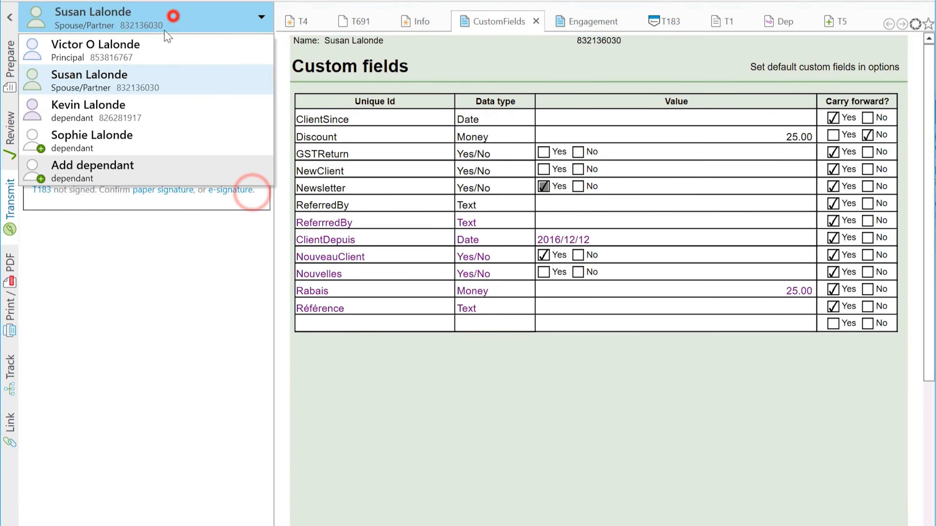
click(115, 107)
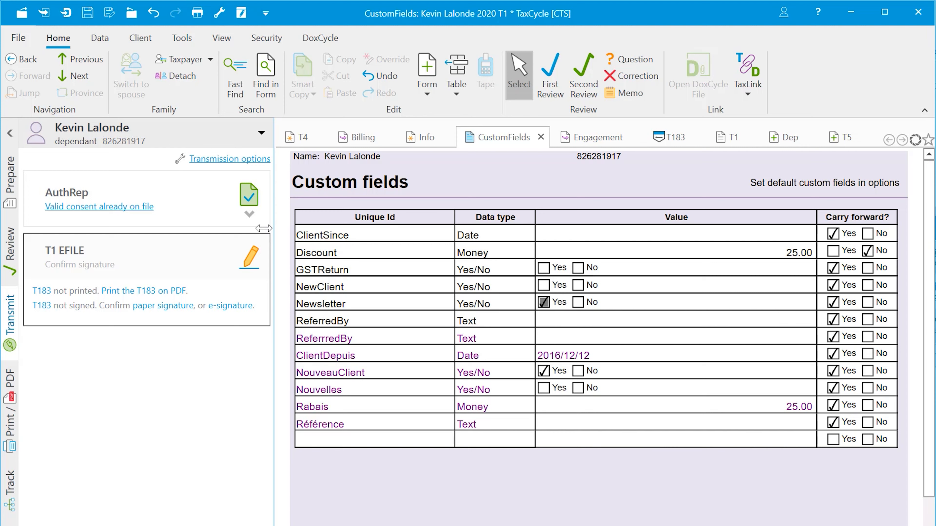
click(262, 133)
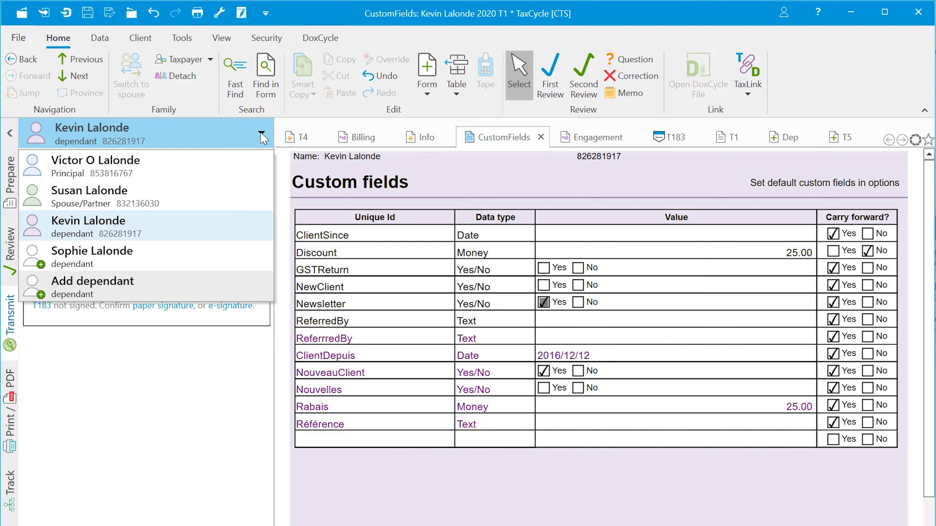
Step: Open the Transmit Family page from the File Information view
click(182, 36)
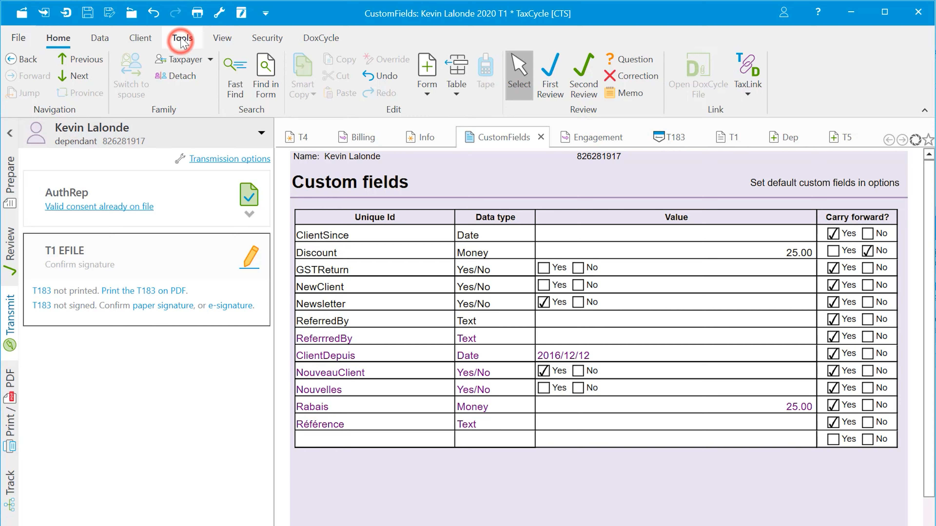
click(20, 39)
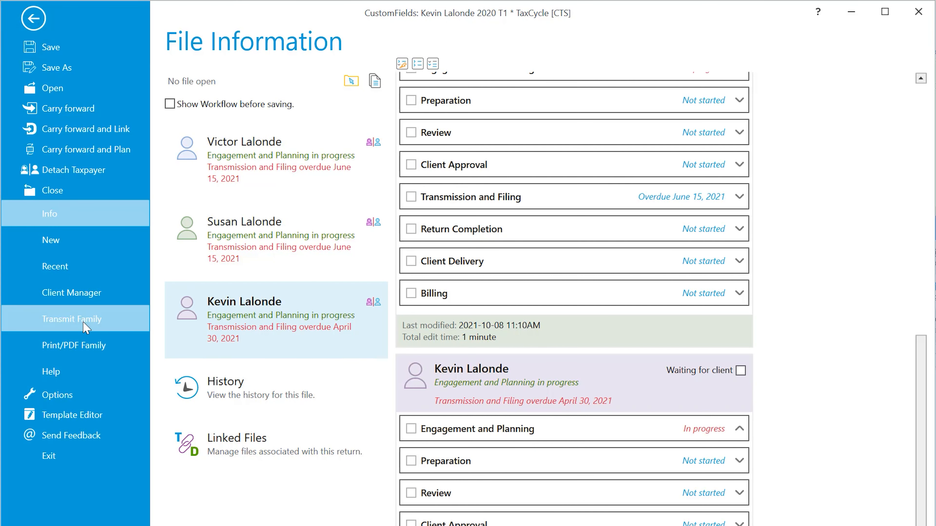
click(85, 327)
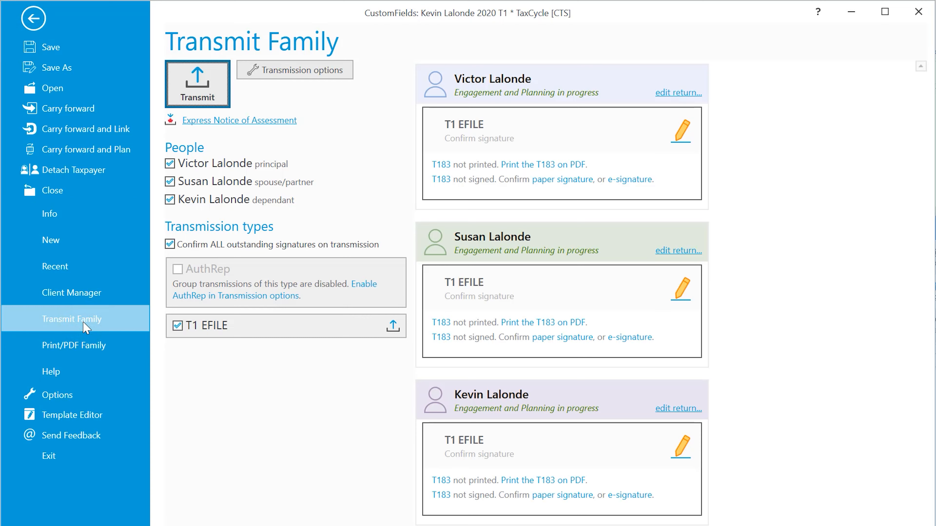
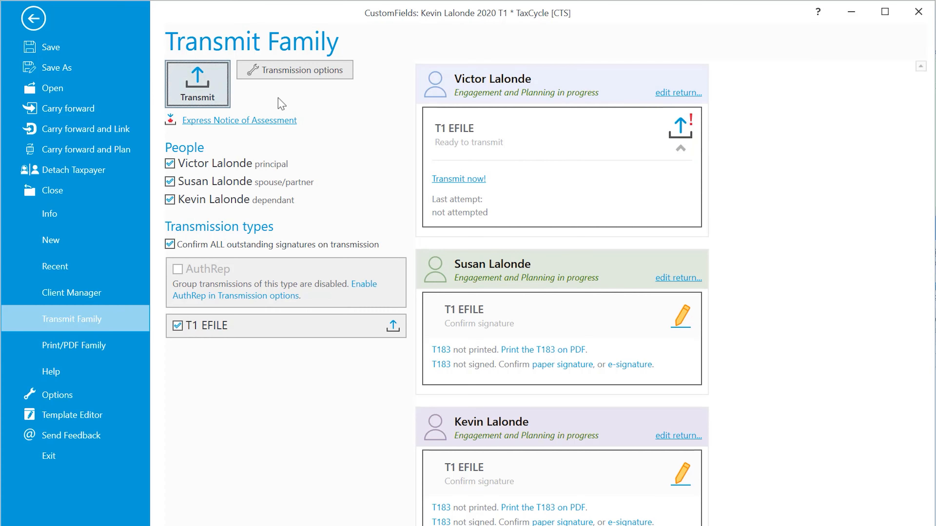
Step: Start transmitting the family's three T1 EFILE returns from the Transmit Family page
click(210, 92)
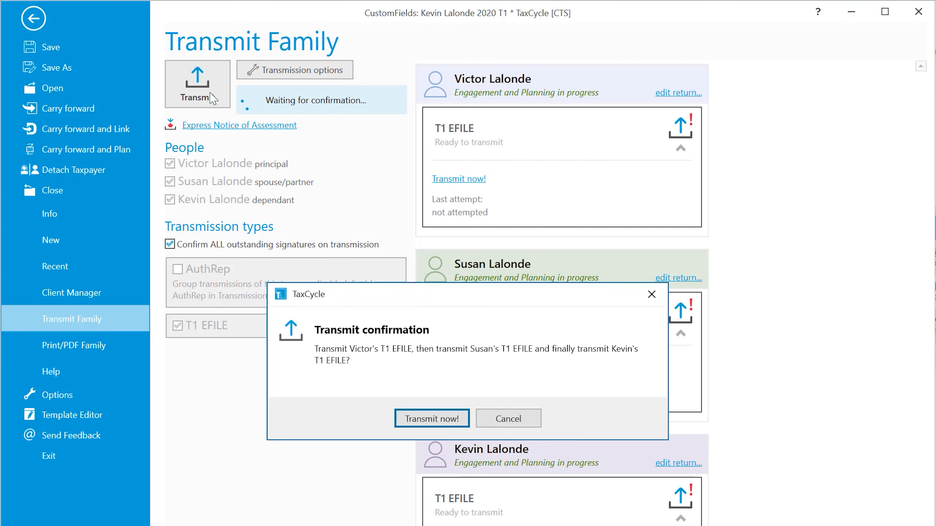
Step: Confirm sending all three T1 EFILE returns and wait for each to show Transmission successful
click(432, 420)
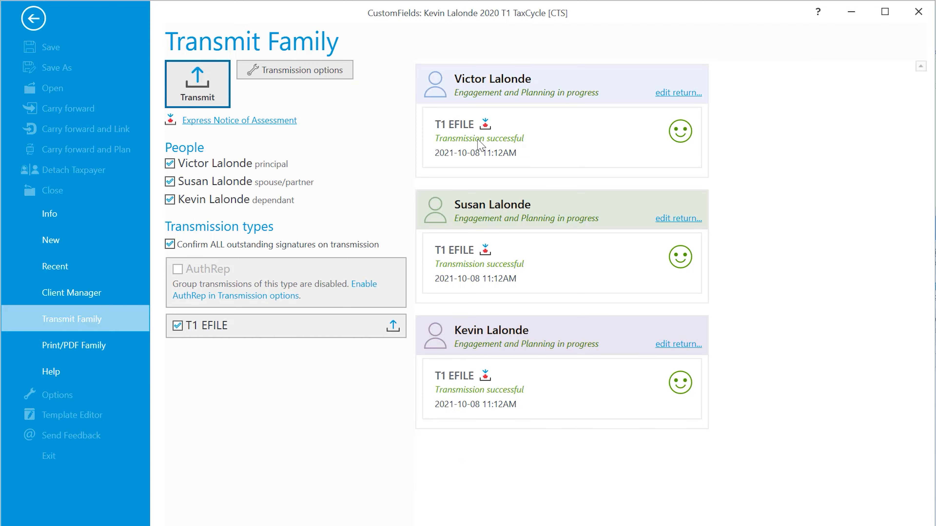
click(486, 126)
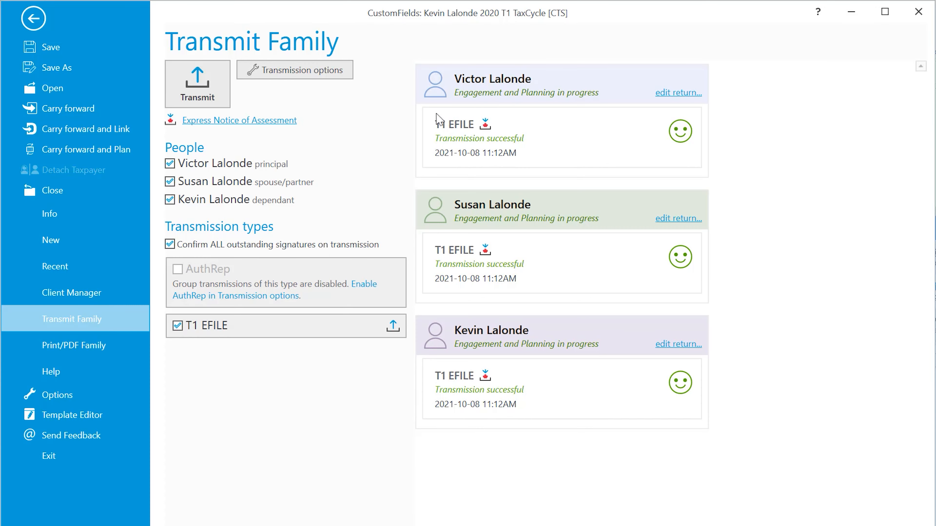
Step: Switch to the principal taxpayer's return and open its Billing Worksheet via a 'billing' form search
click(34, 19)
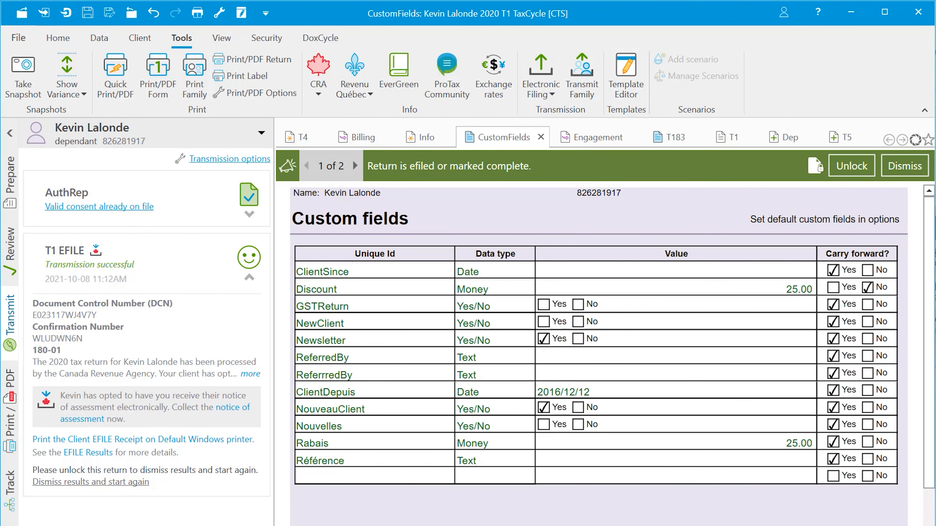
click(247, 136)
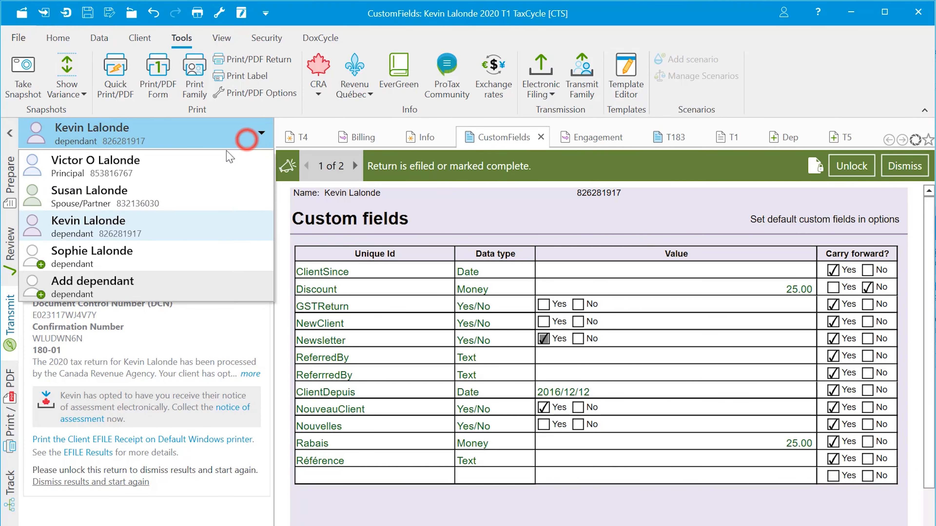
click(200, 165)
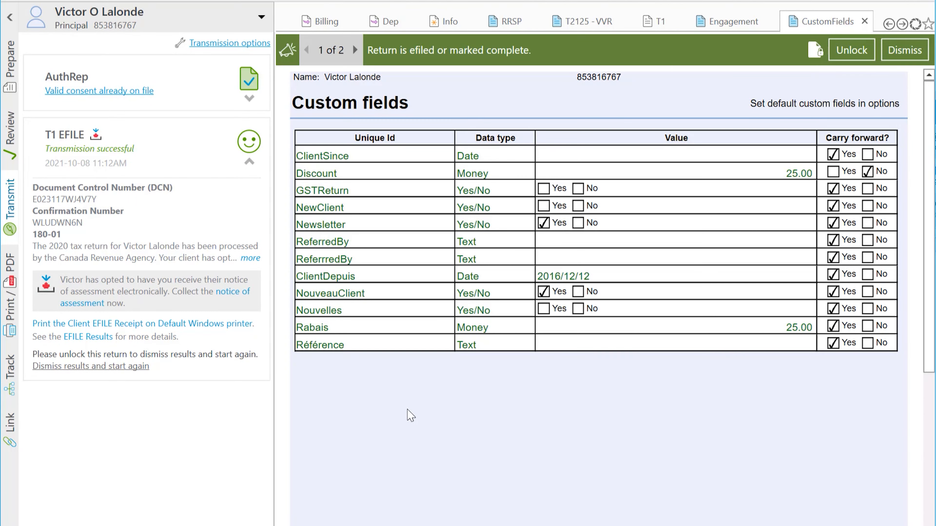
click(10, 72)
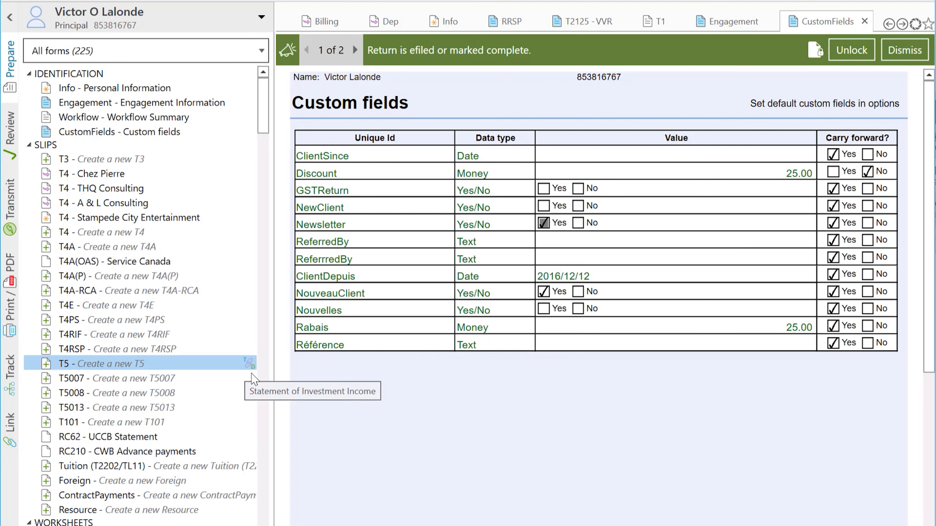
key(F4)
text(billing)
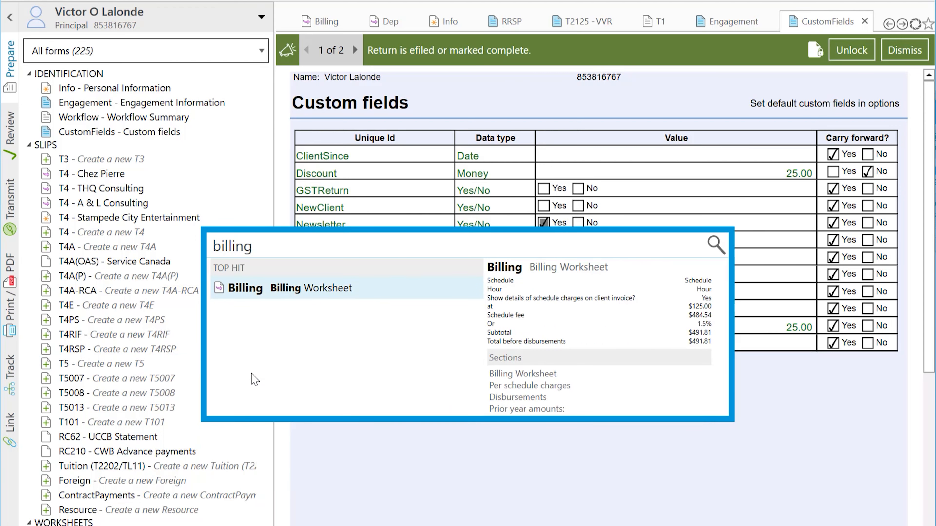
key(Return)
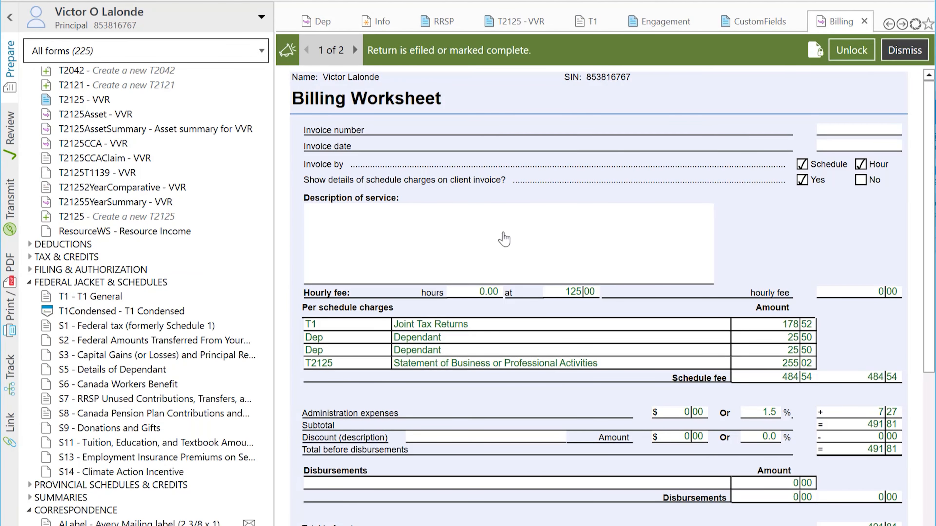
click(922, 1)
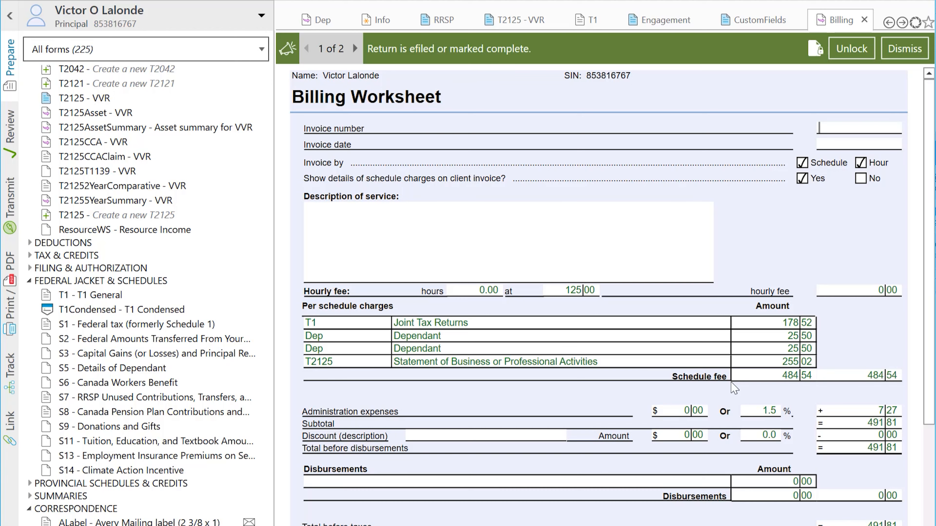
Step: Unlock the efiled return and make the Webinar Options 2020 T1 price list editable
click(856, 52)
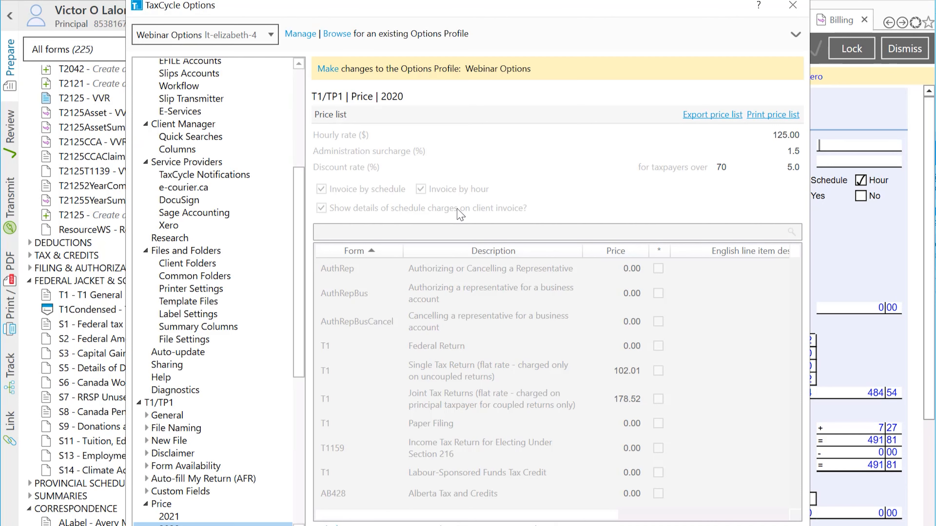
scroll(264, 341, down, 3)
scroll(265, 341, down, 1)
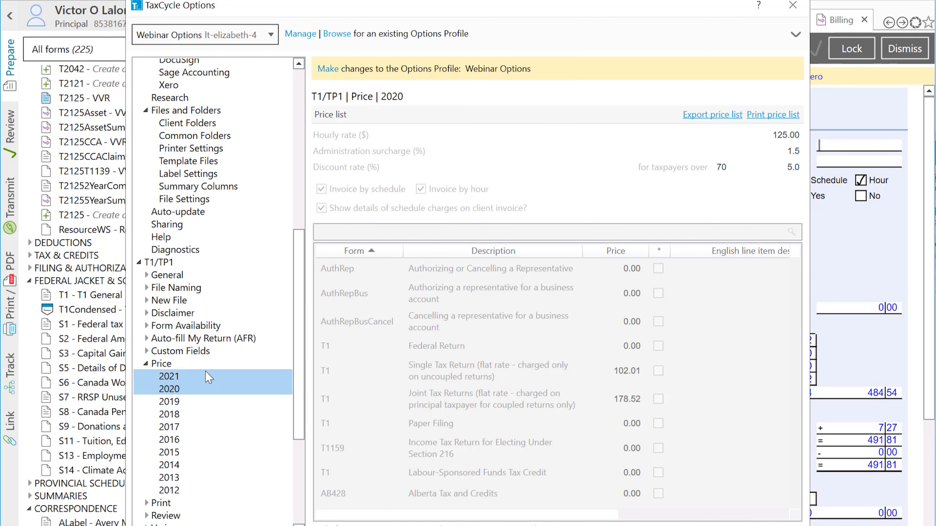
click(202, 376)
click(197, 384)
click(332, 68)
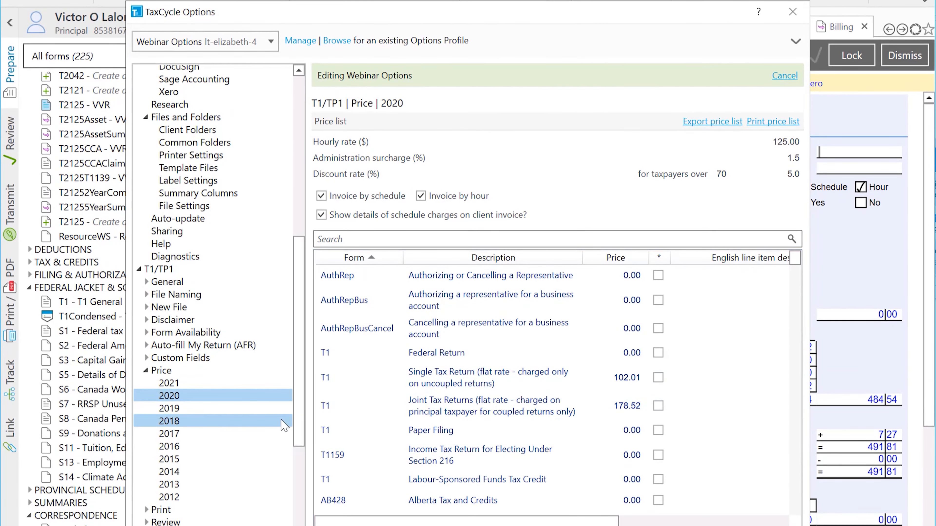
scroll(284, 337, up, 4)
scroll(284, 425, up, 5)
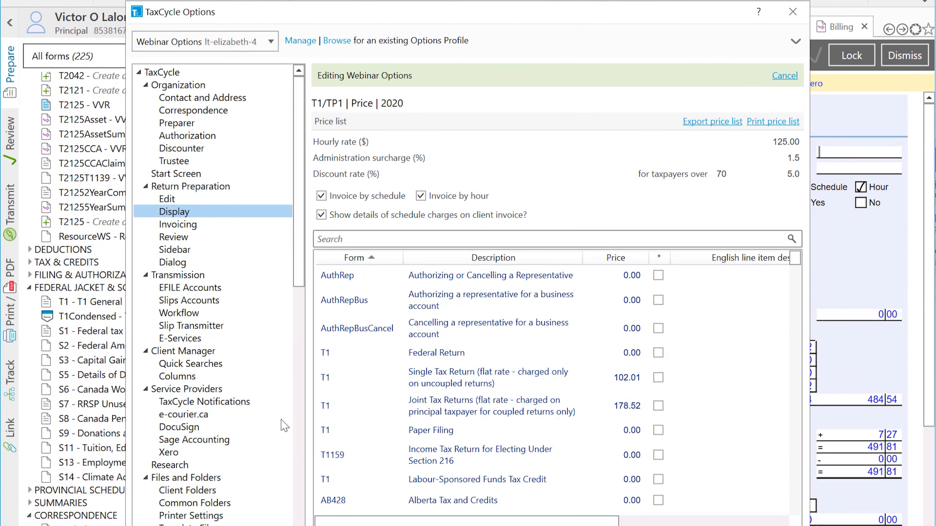
Step: In the Invoicing options, relabel the TPS and TVP registration numbers as GST and QST
click(213, 226)
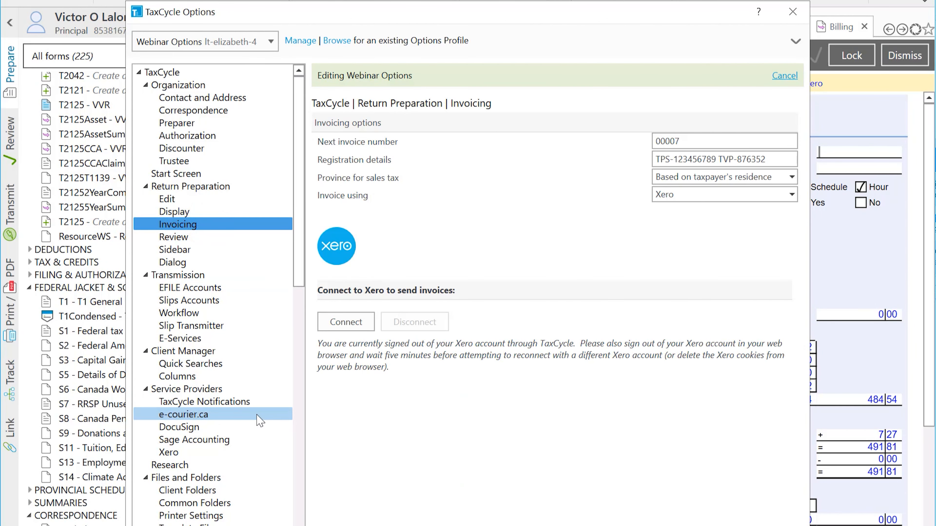
scroll(260, 420, down, 9)
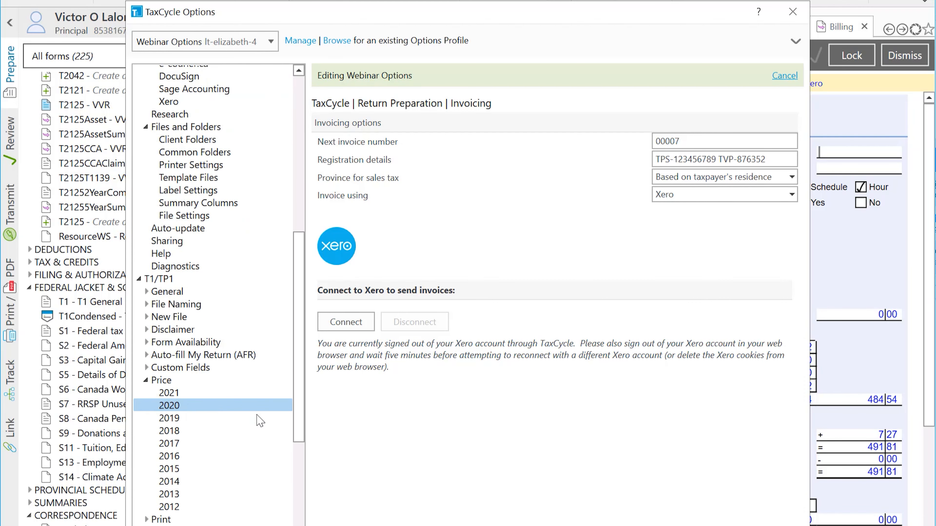
scroll(260, 420, down, 4)
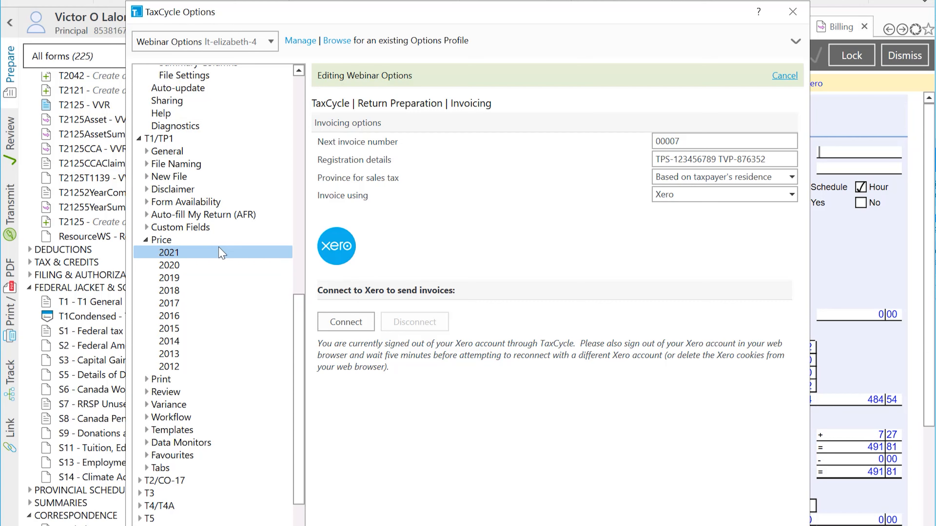
scroll(221, 253, up, 13)
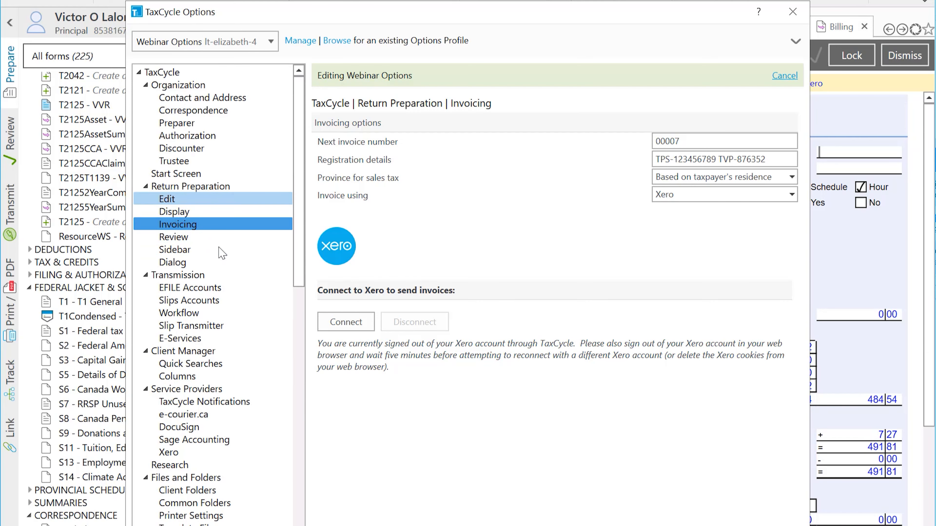
click(209, 228)
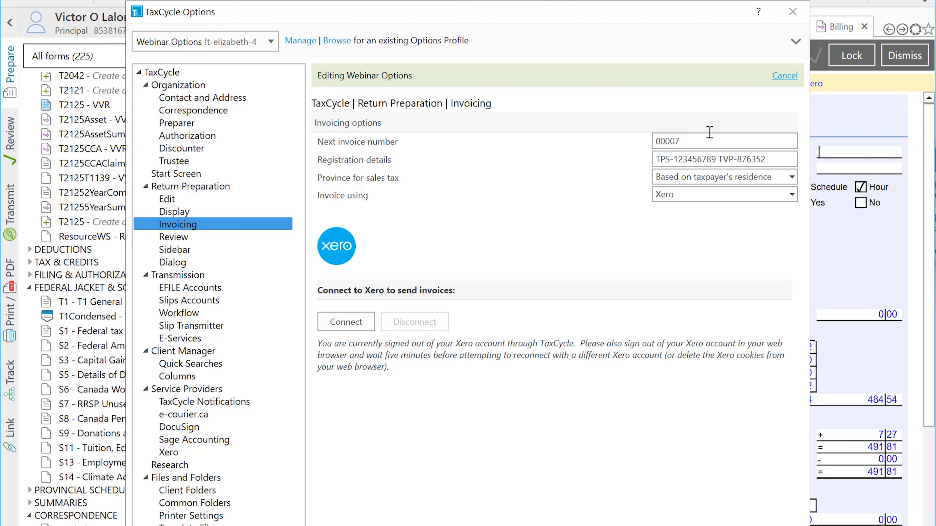
click(719, 159)
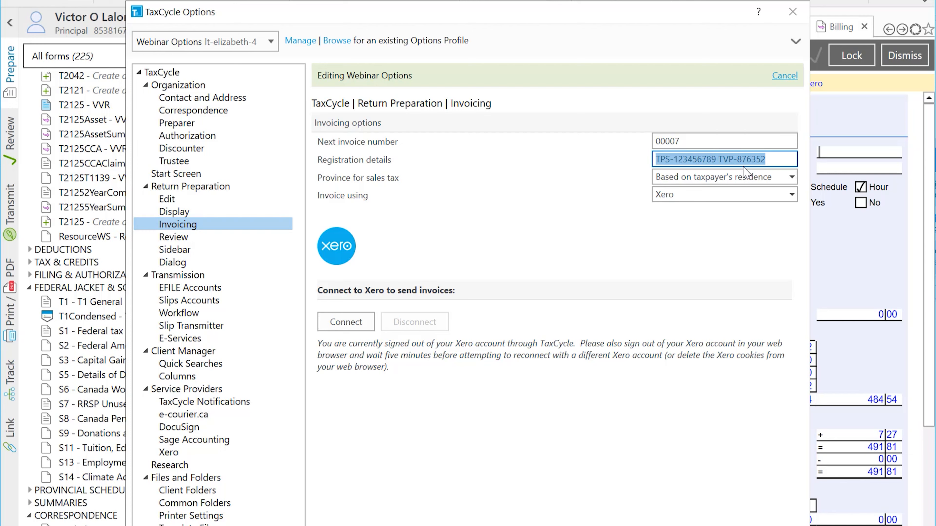
drag(668, 159, 651, 166)
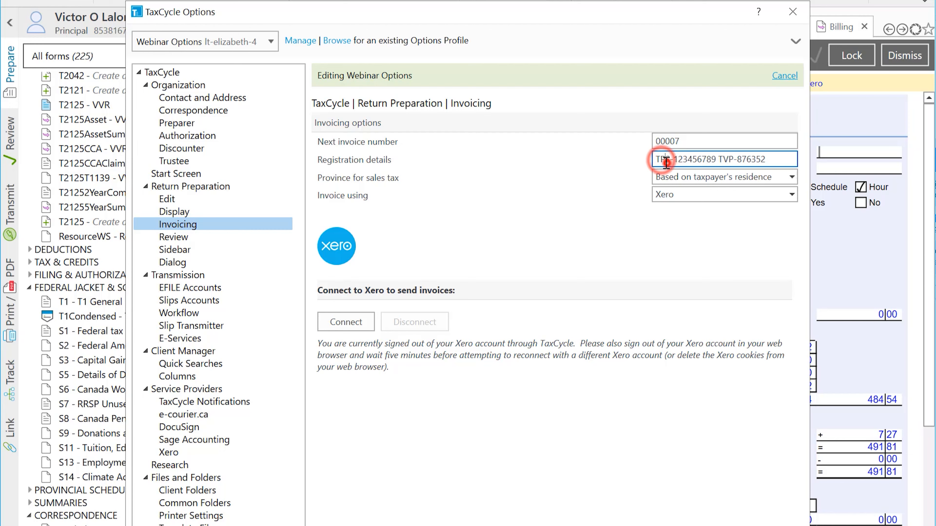
text(GST)
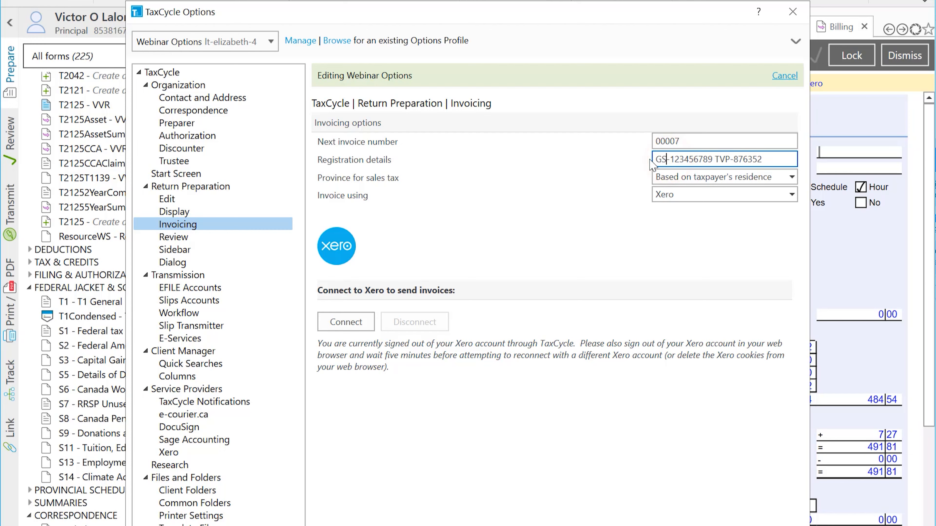
drag(734, 159, 721, 159)
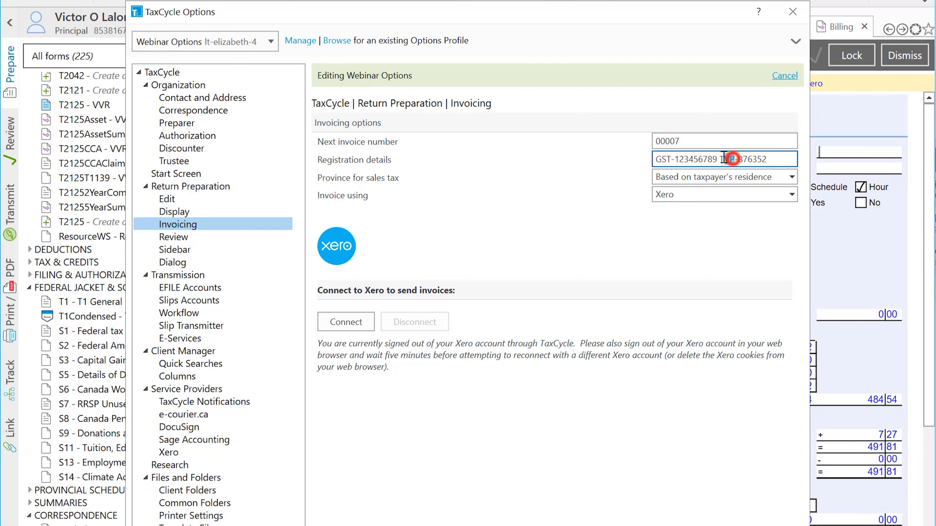
text(QST)
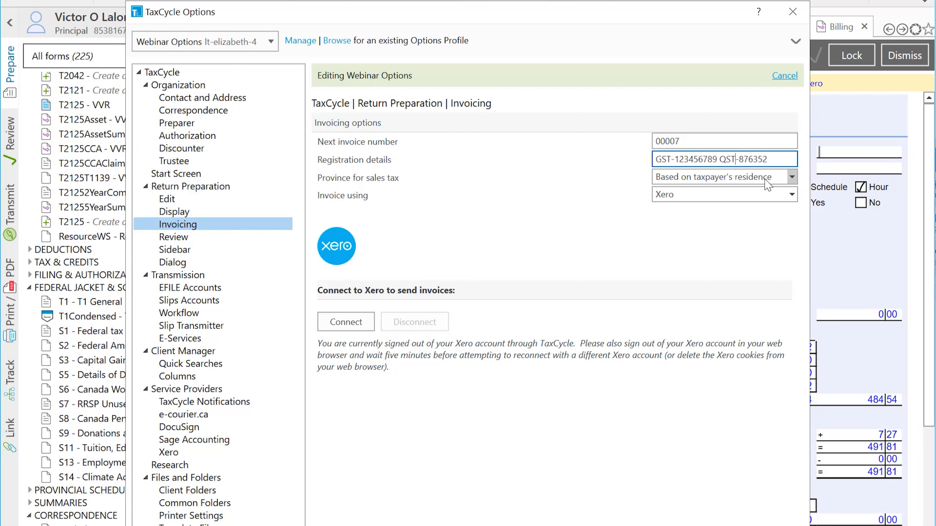
Step: Keep sales tax based on the taxpayer's residence and choose Xero as the invoicing system
click(740, 174)
click(700, 177)
click(752, 176)
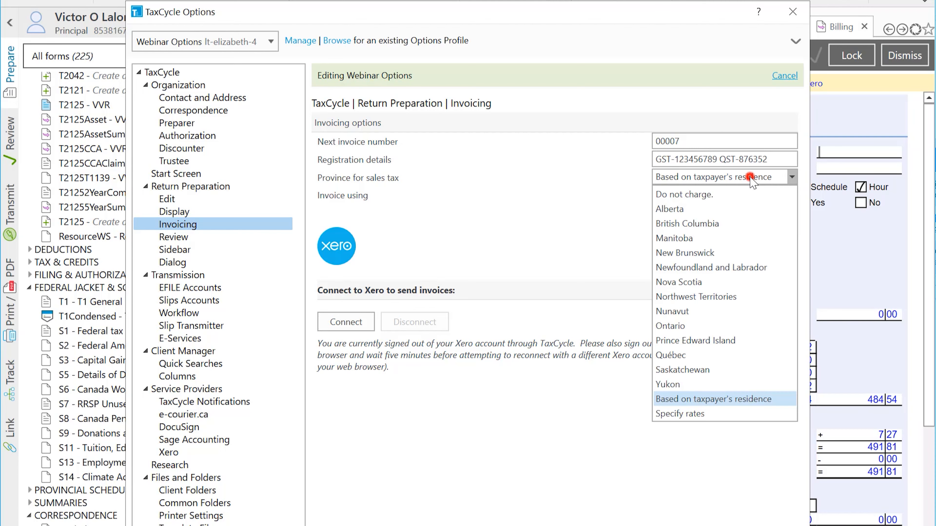
click(599, 201)
click(694, 198)
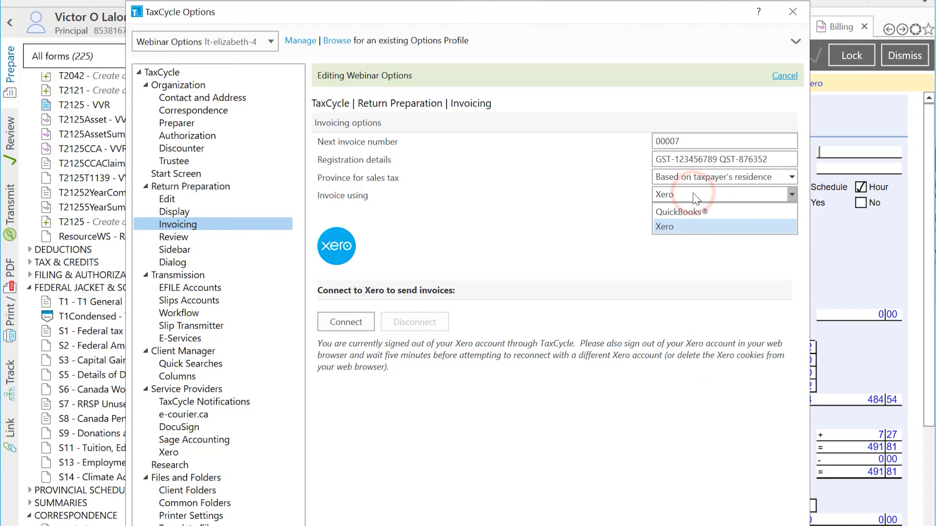
click(542, 238)
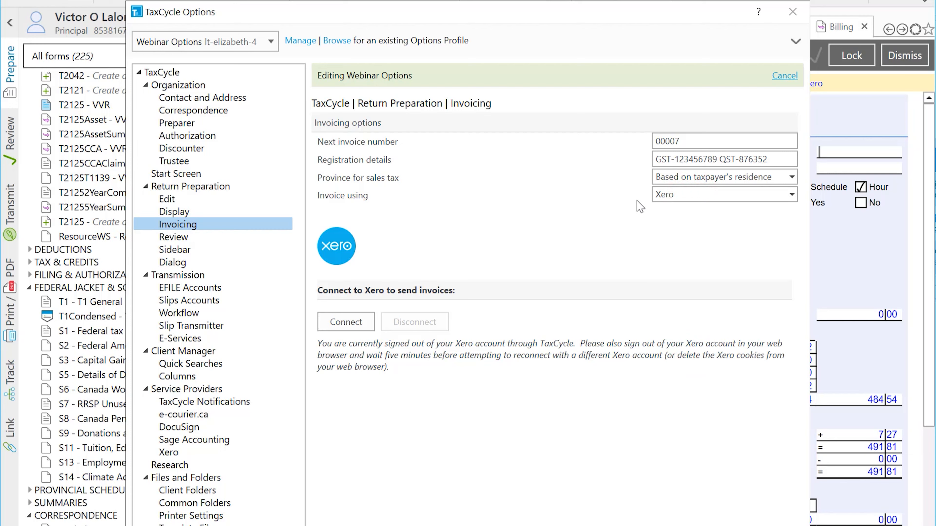
Step: Connect TaxCycle to Xero by signing in with the account e-mail and password and allowing access
click(349, 328)
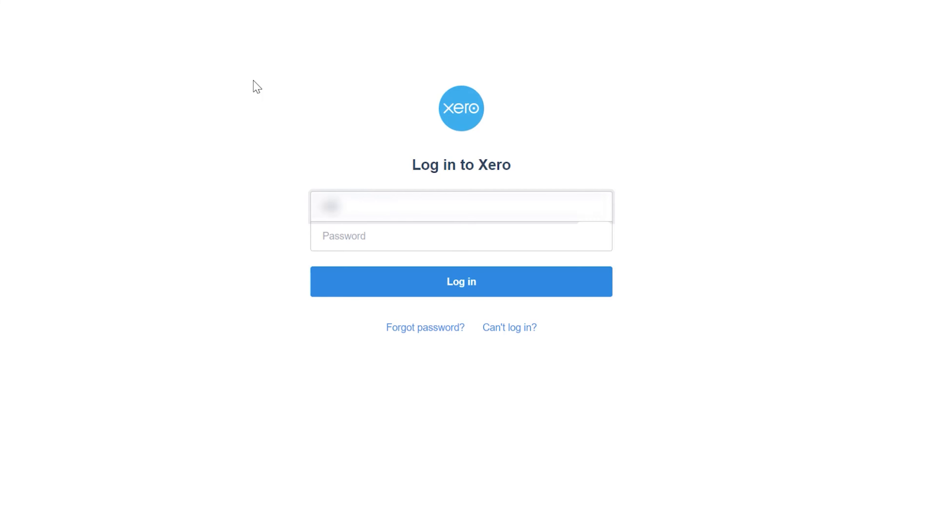
text([blurred])
click(338, 238)
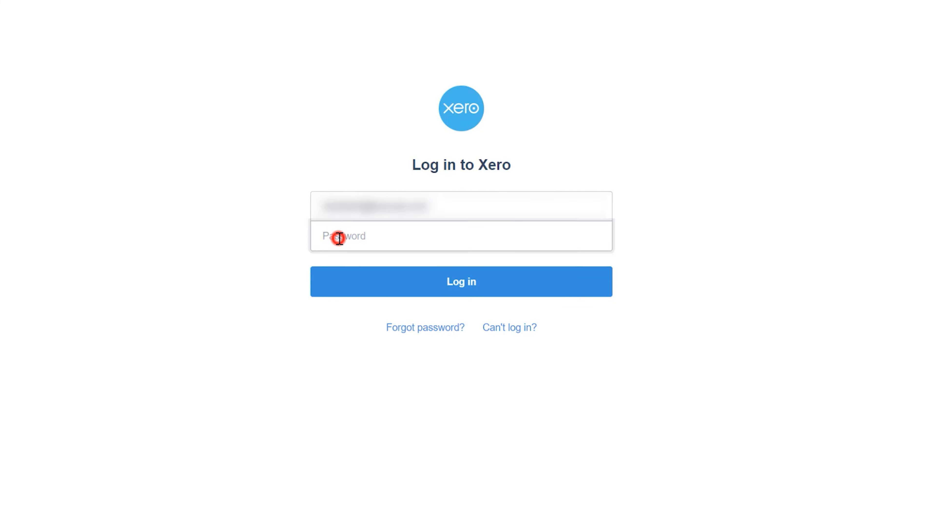
key(ctrl+v)
click(377, 283)
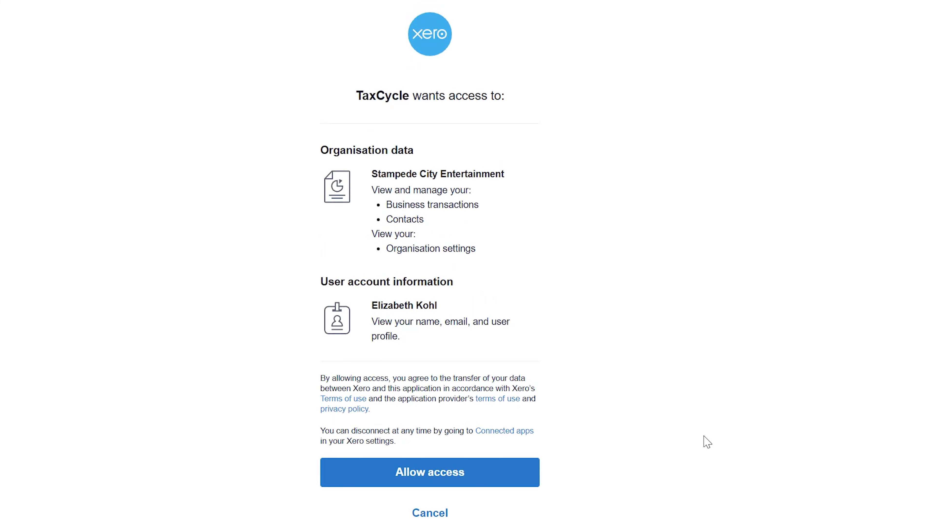
click(430, 475)
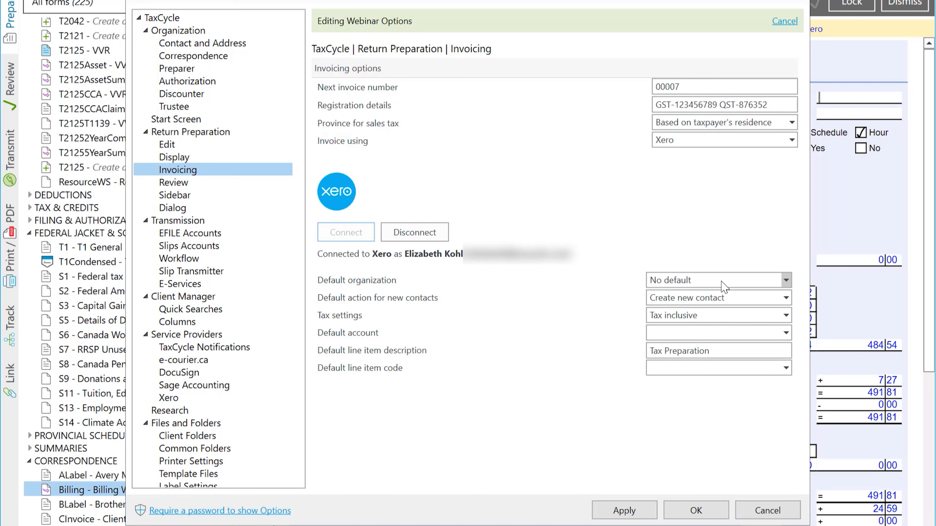
Step: Apply Xero defaults: Stampede City Entertainment organization, Tax exclusive, account 4000: Entertainment Revenue
click(786, 281)
click(732, 313)
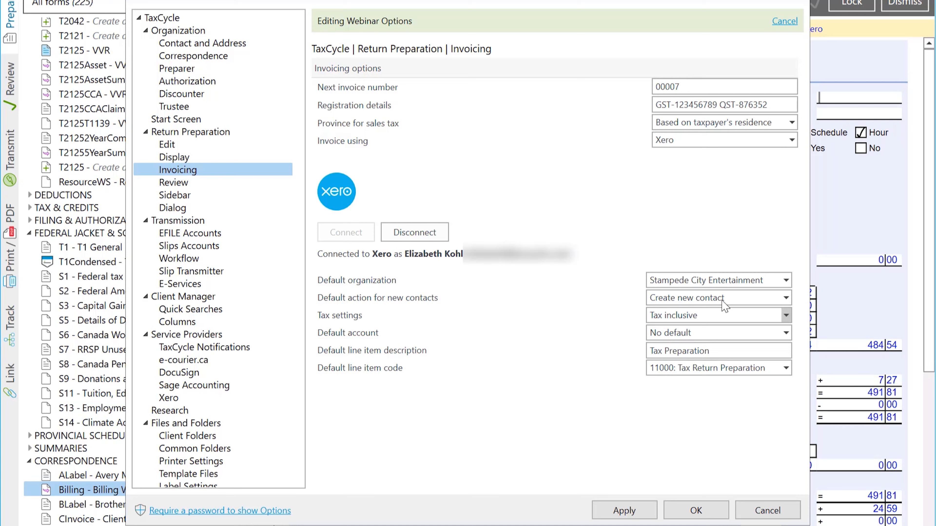
click(786, 316)
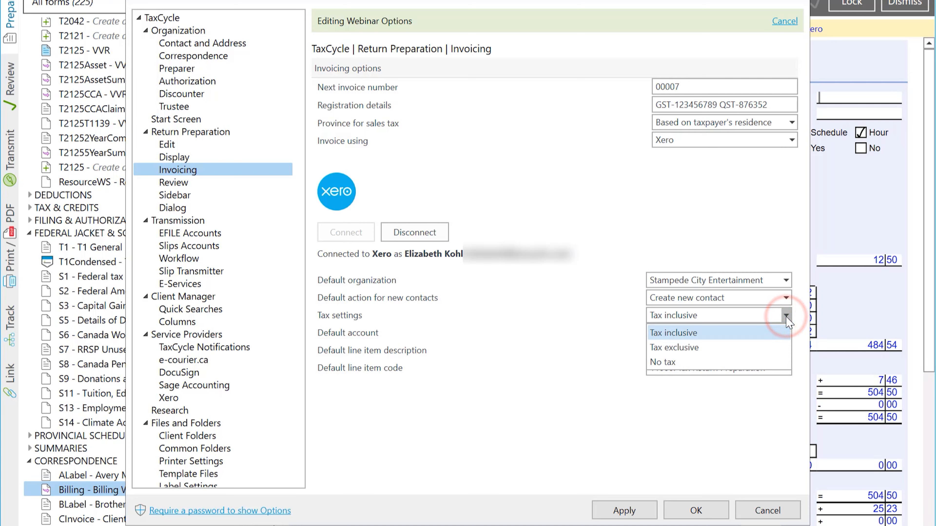
click(780, 332)
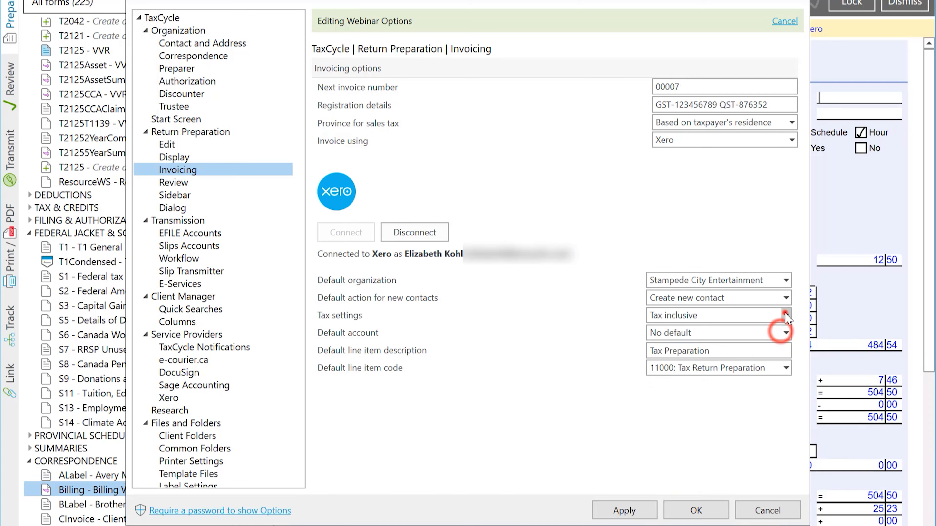
click(786, 316)
click(780, 347)
click(786, 333)
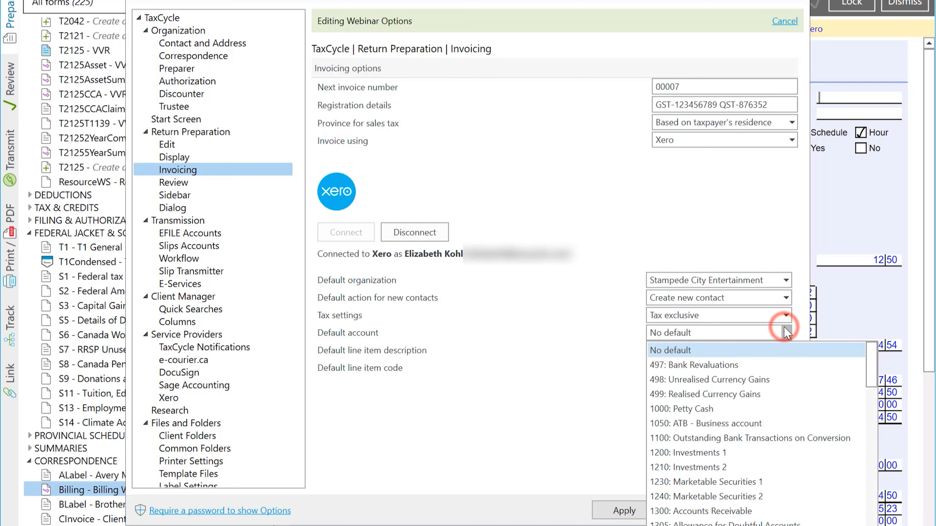
scroll(737, 409, down, 10)
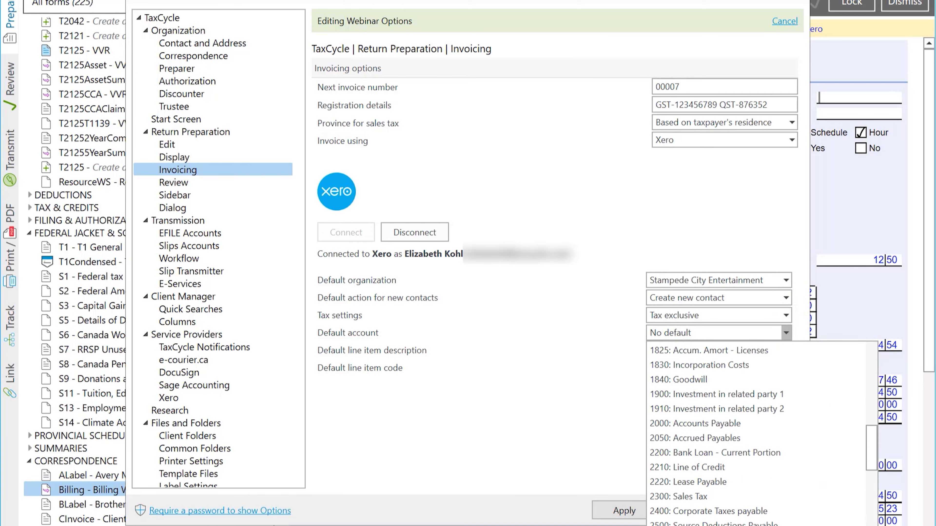
scroll(737, 409, down, 10)
click(645, 429)
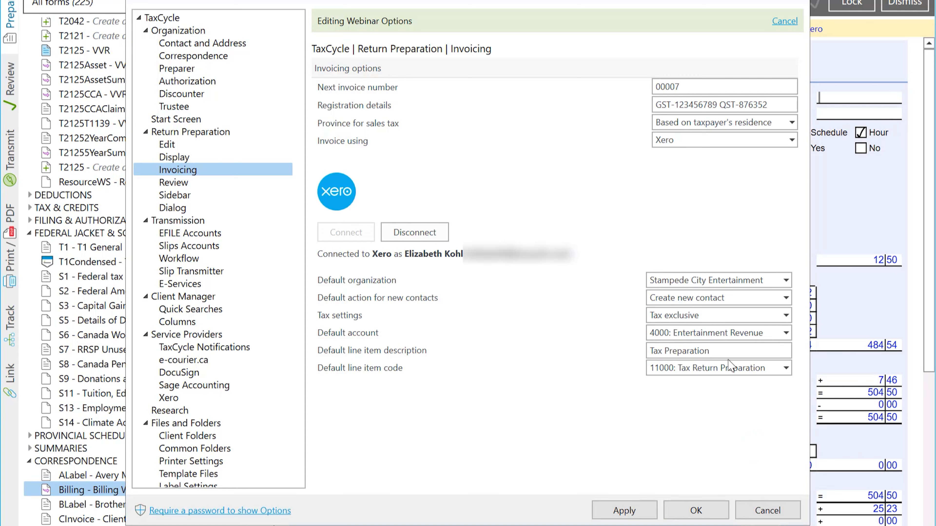
click(634, 510)
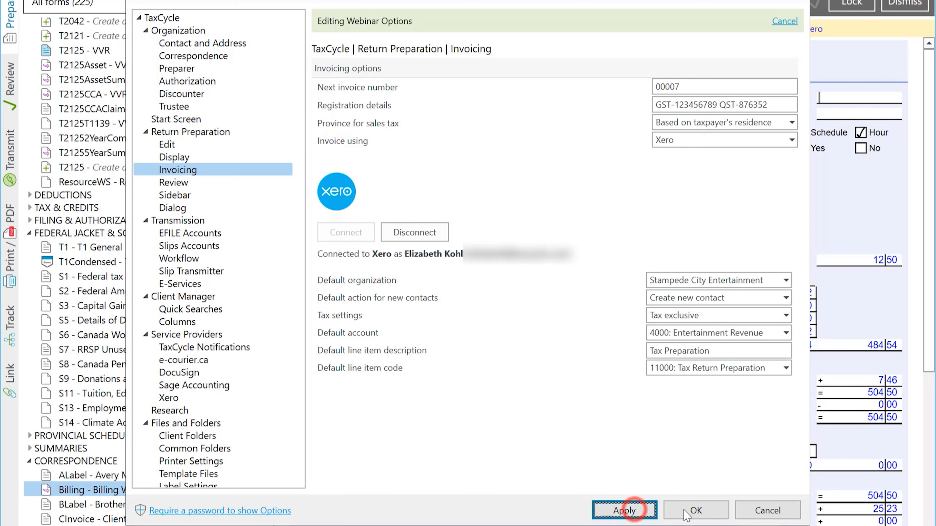
Step: Save the options and open the Client Invoice form through a 'cinvoi' form search
click(687, 514)
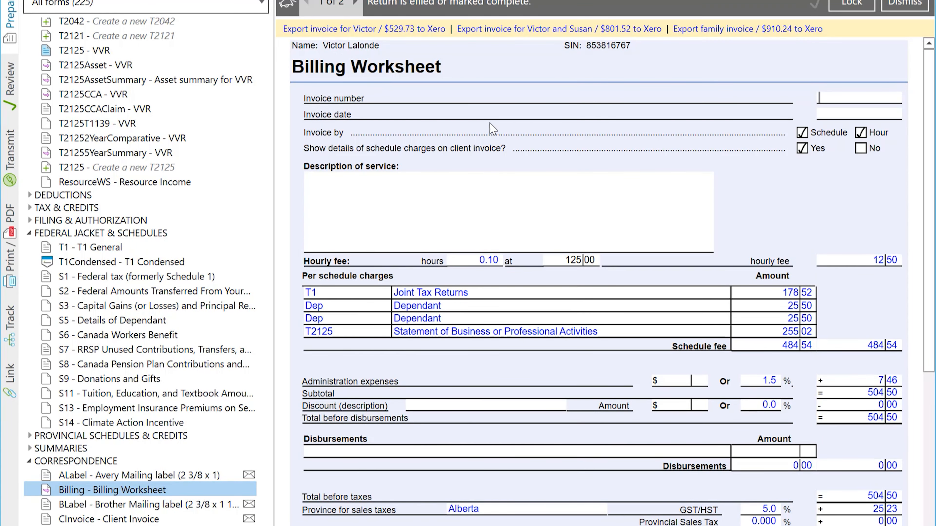
key(F4)
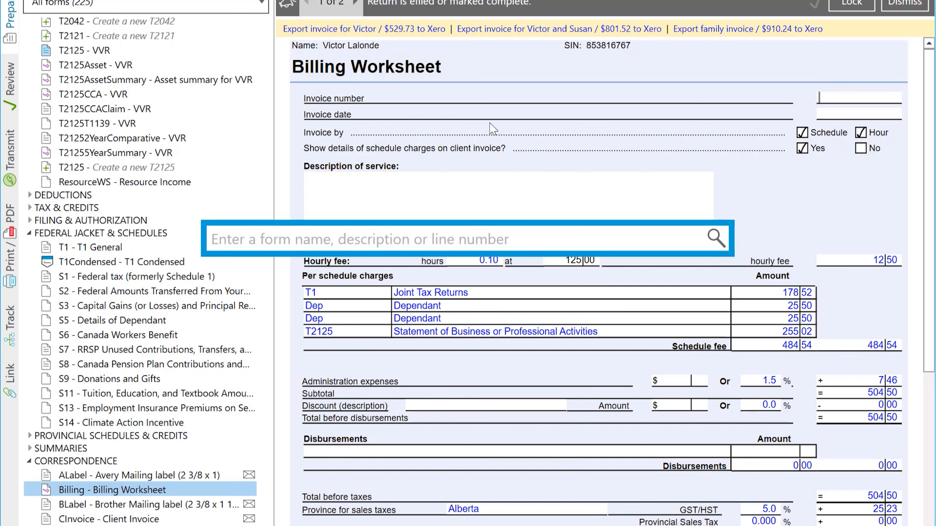
text(cinvoi)
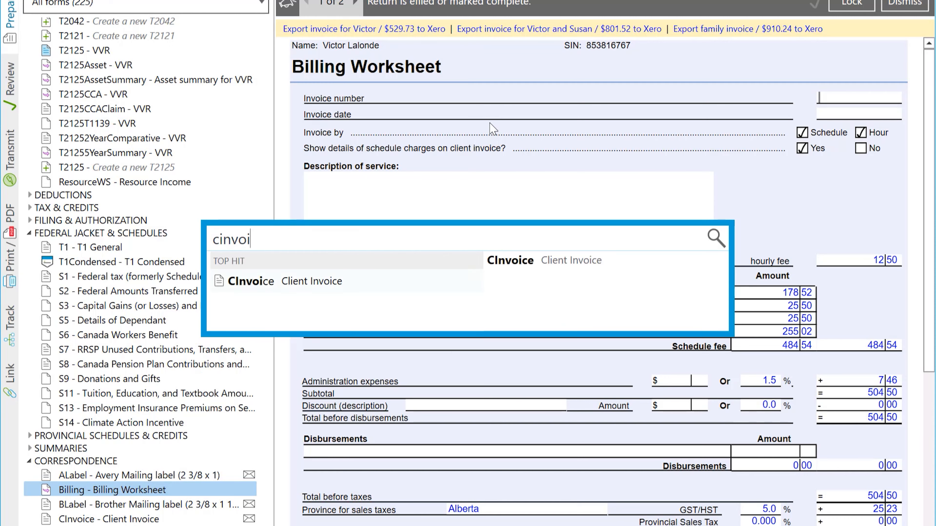
key(Return)
click(904, 4)
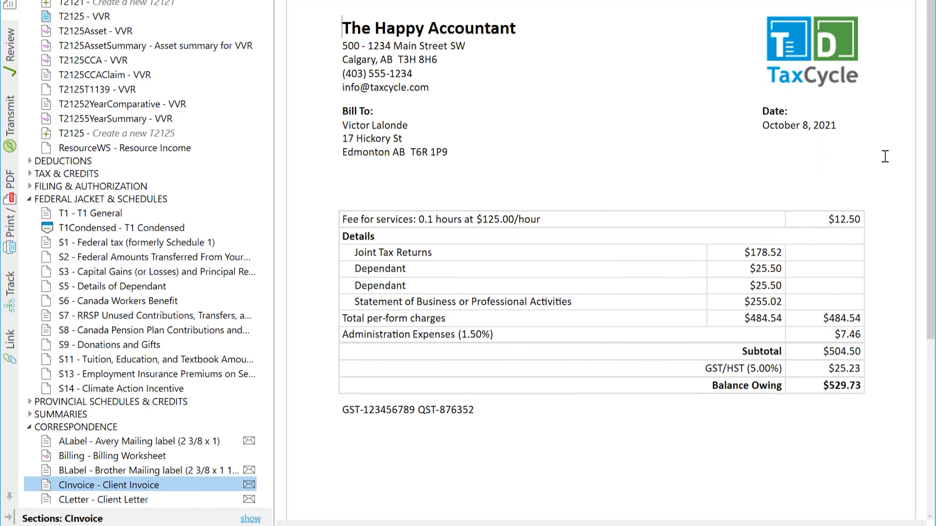
Step: Review the family and joint client invoices, then return to the Billing Worksheet
scroll(180, 459, down, 4)
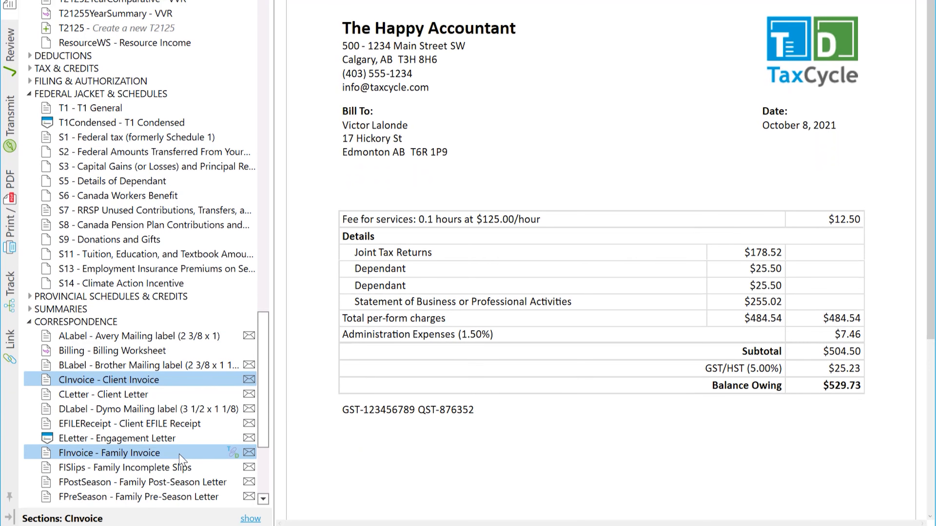
click(110, 347)
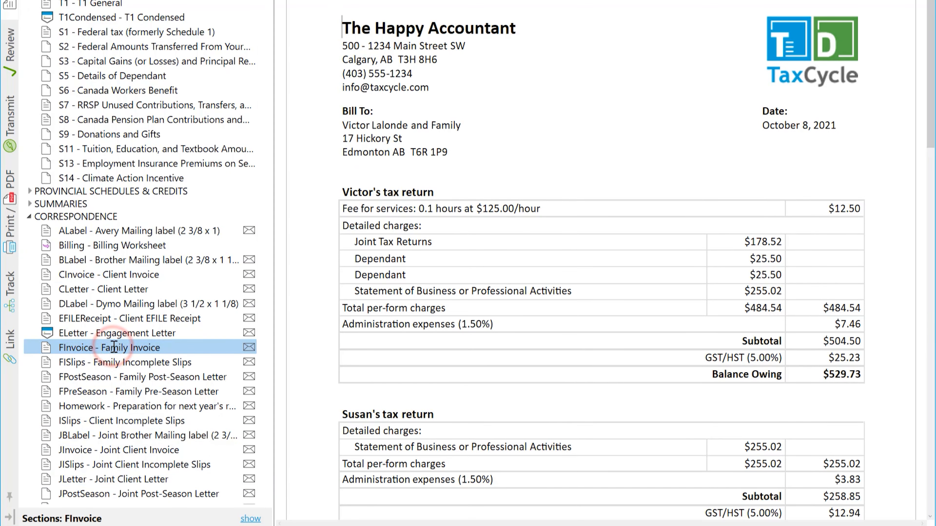
scroll(308, 356, down, 2)
scroll(449, 366, down, 11)
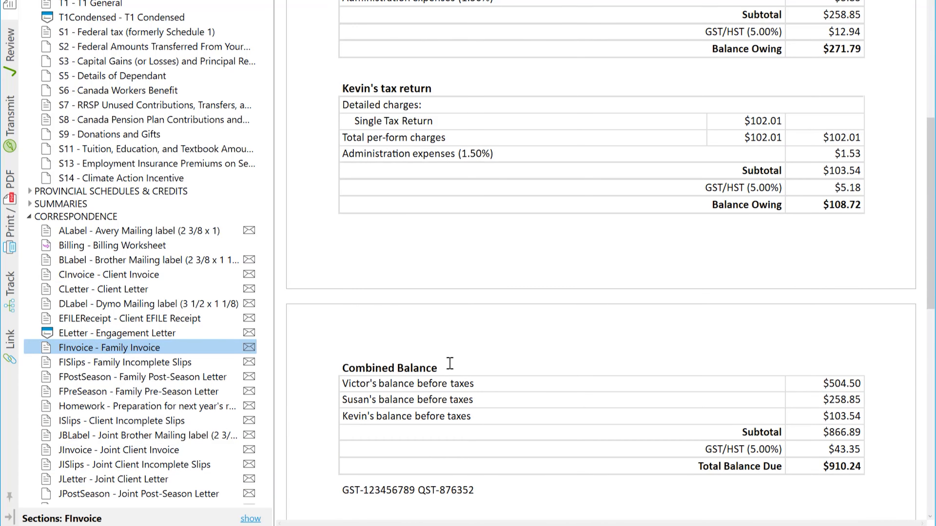
click(161, 450)
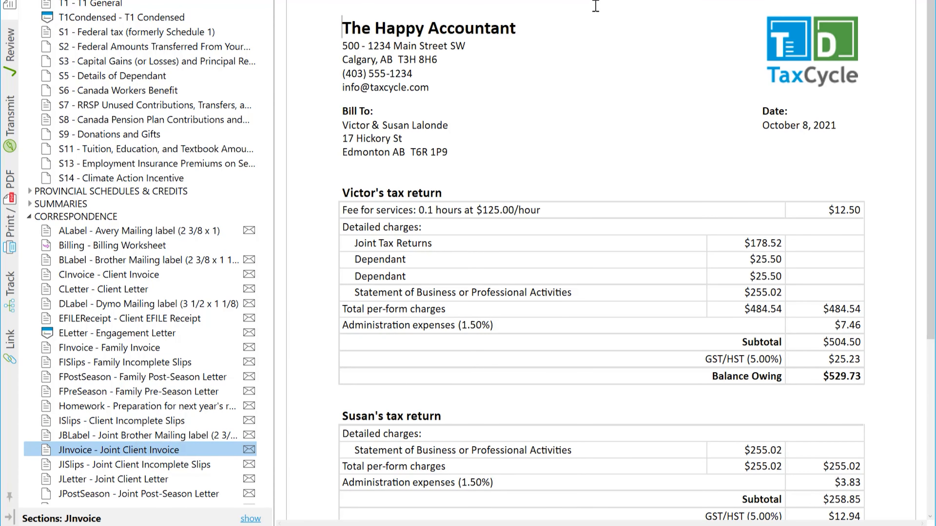
click(619, 16)
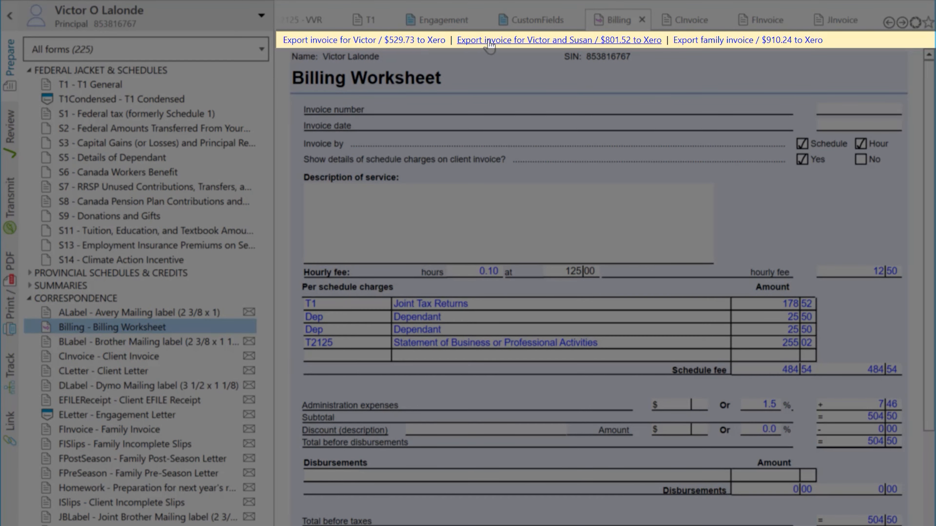
Step: Export the principal's invoice to Xero, creating the client as a new Xero contact
click(707, 41)
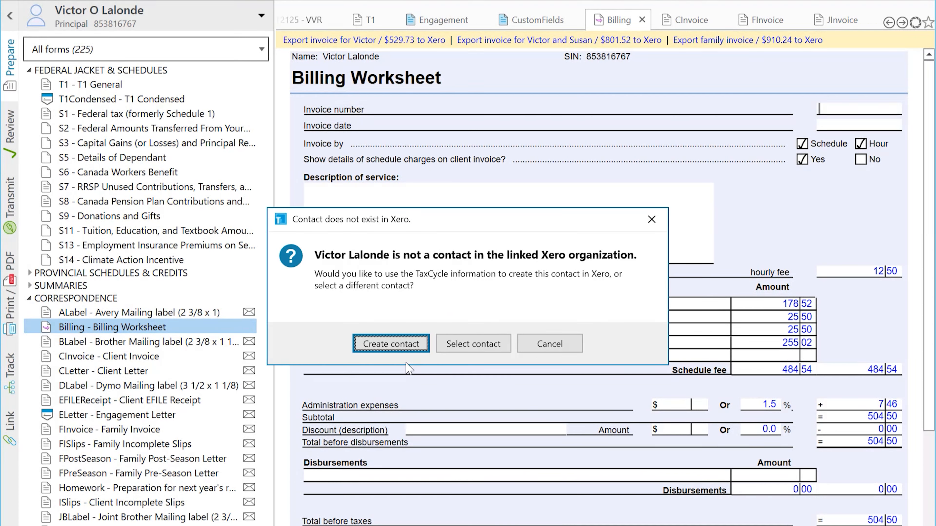
click(410, 344)
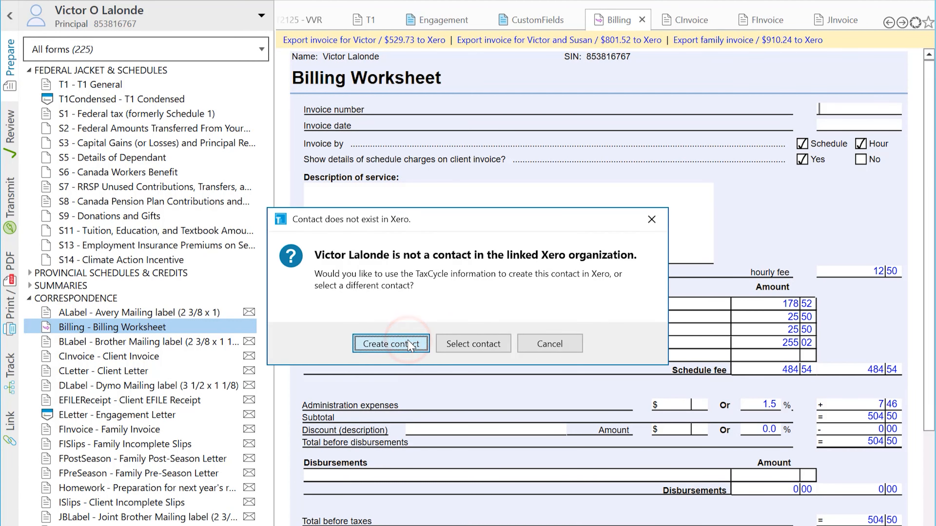